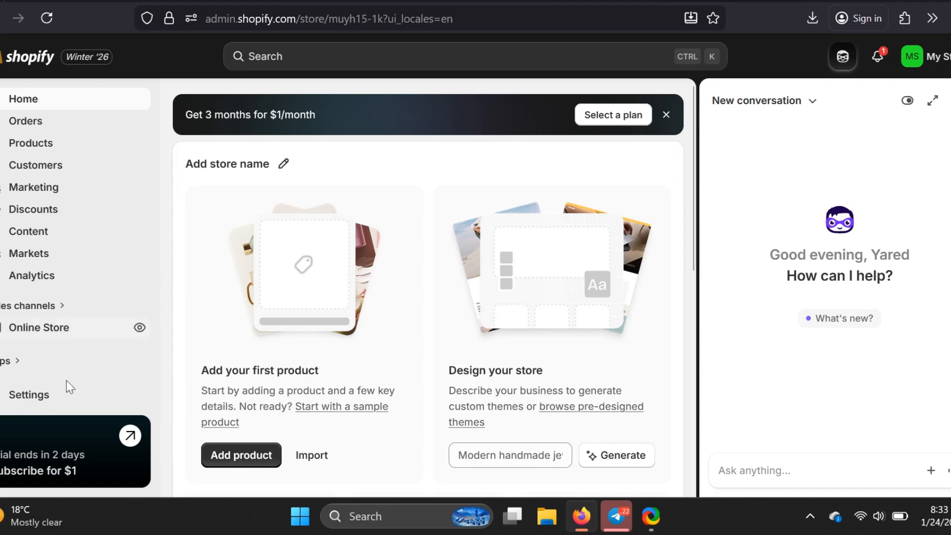
# Open the store's app settings and go from there to the Shopify App Store
pyautogui.click(20, 398)
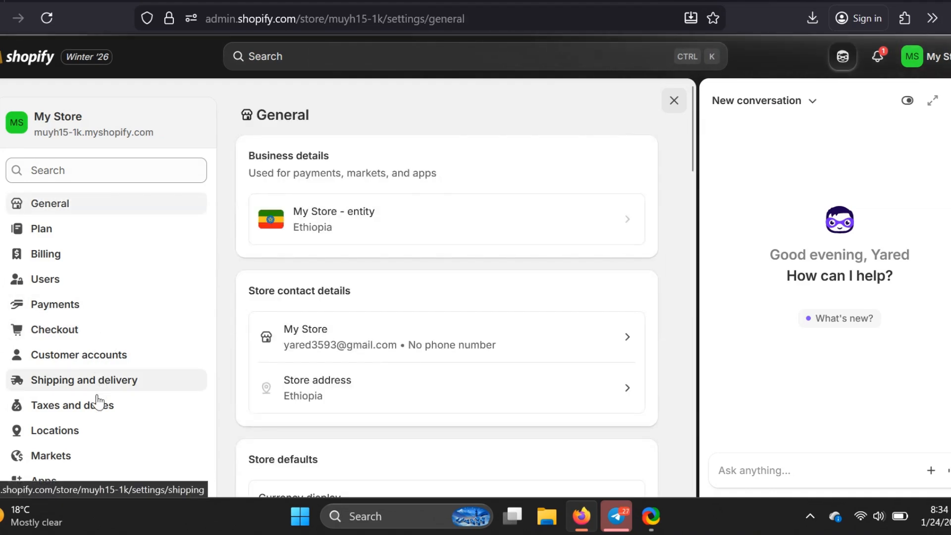
pyautogui.scroll(-1, 98, 414)
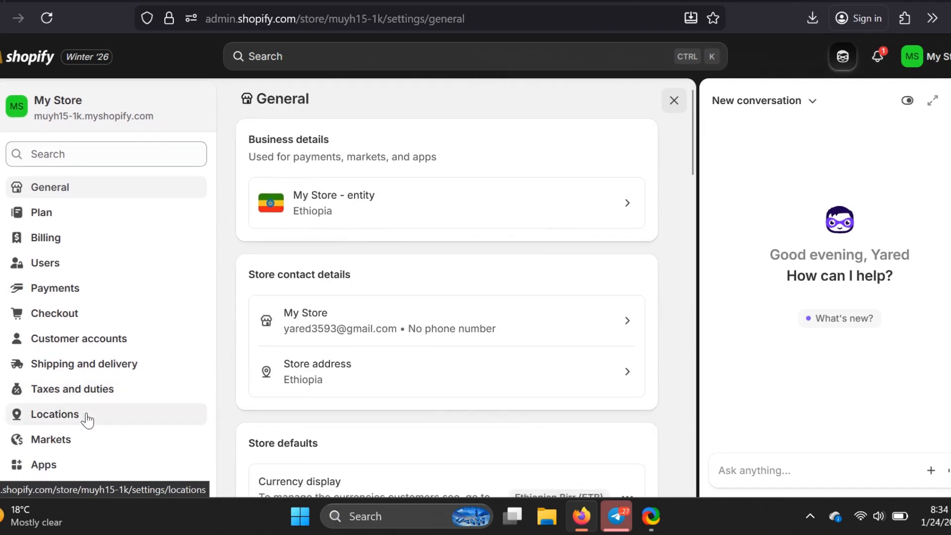
pyautogui.scroll(-1, 88, 420)
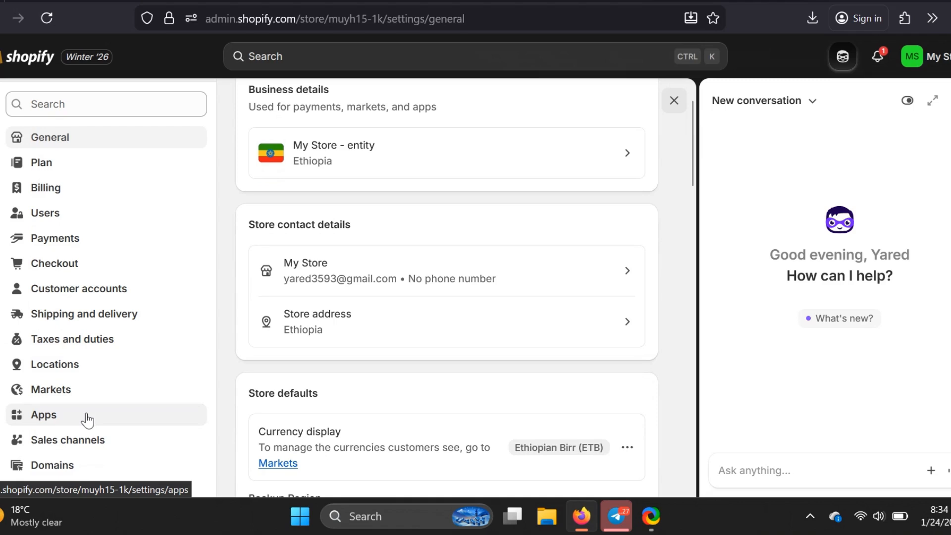
pyautogui.click(87, 420)
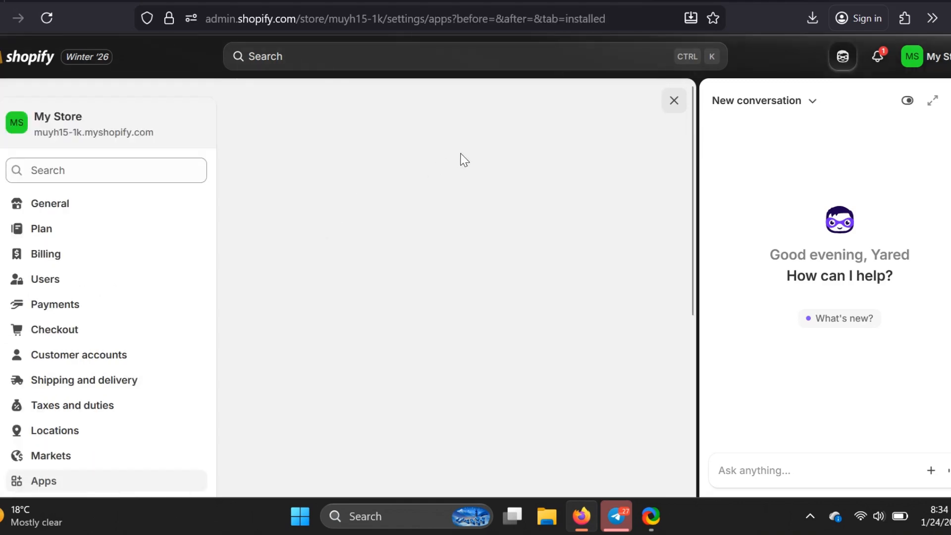
pyautogui.click(558, 117)
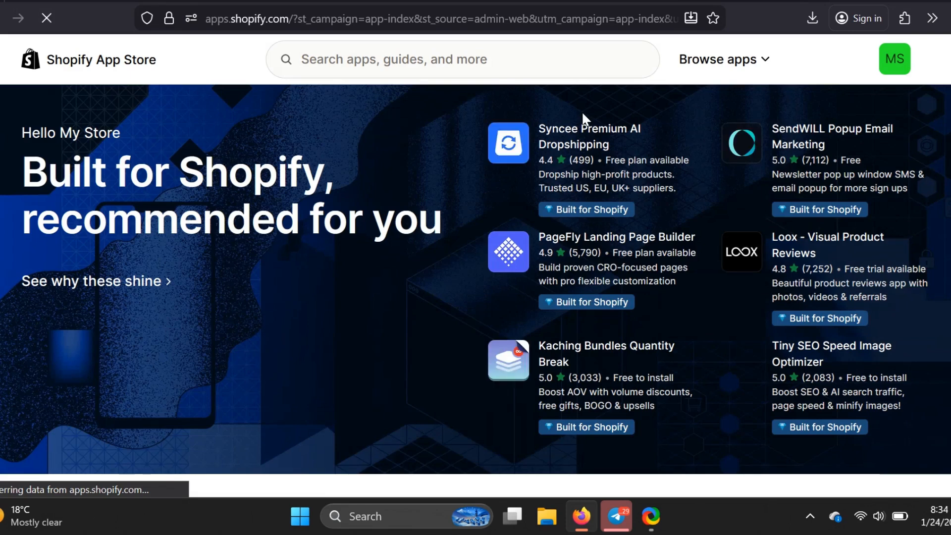
# Search the App Store for "Appstle Subscriptions" and install the Appstle Subscriptions App on the store
pyautogui.click(390, 59)
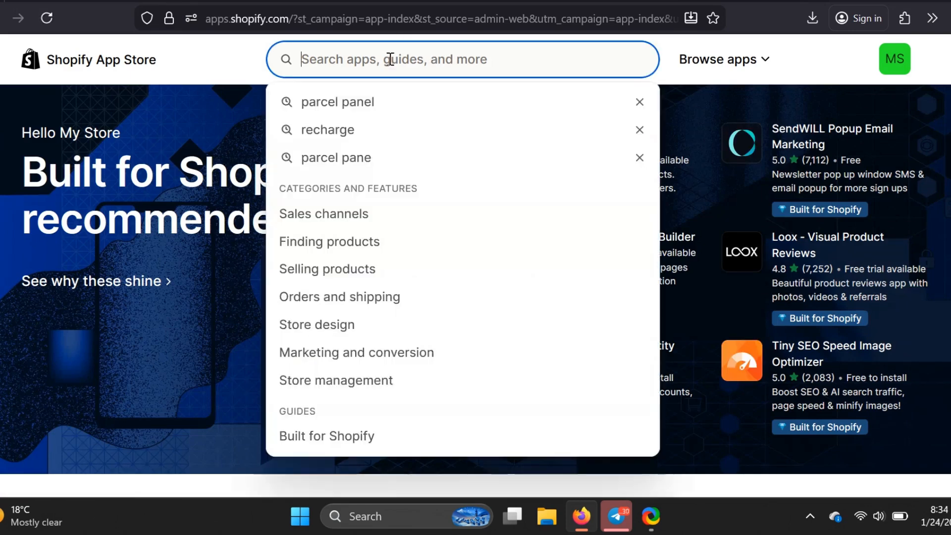
pyautogui.write('Appstle Subscriptions')
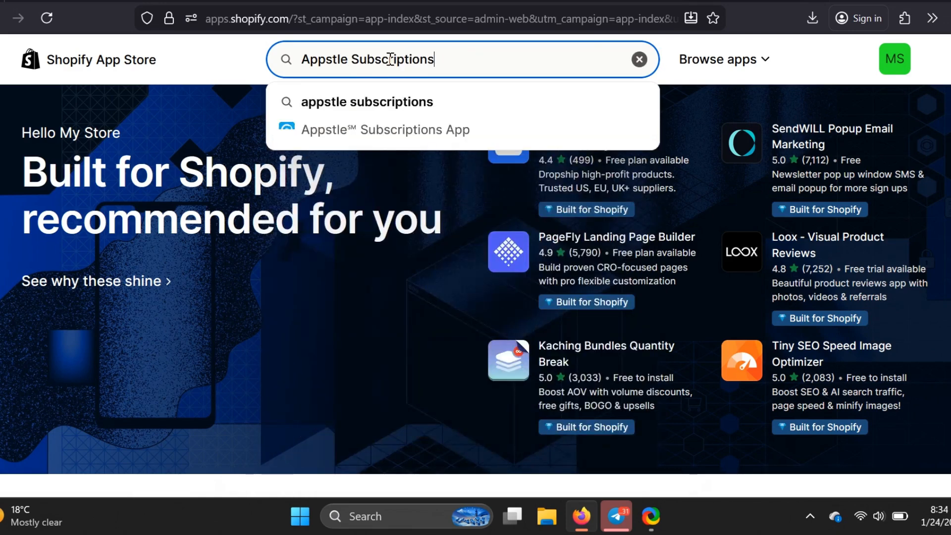
pyautogui.press('Return')
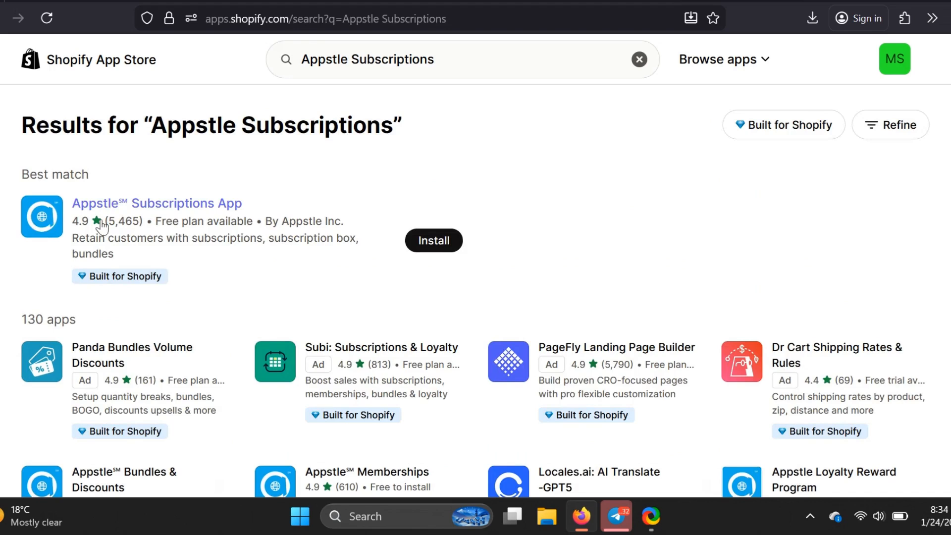
pyautogui.click(427, 242)
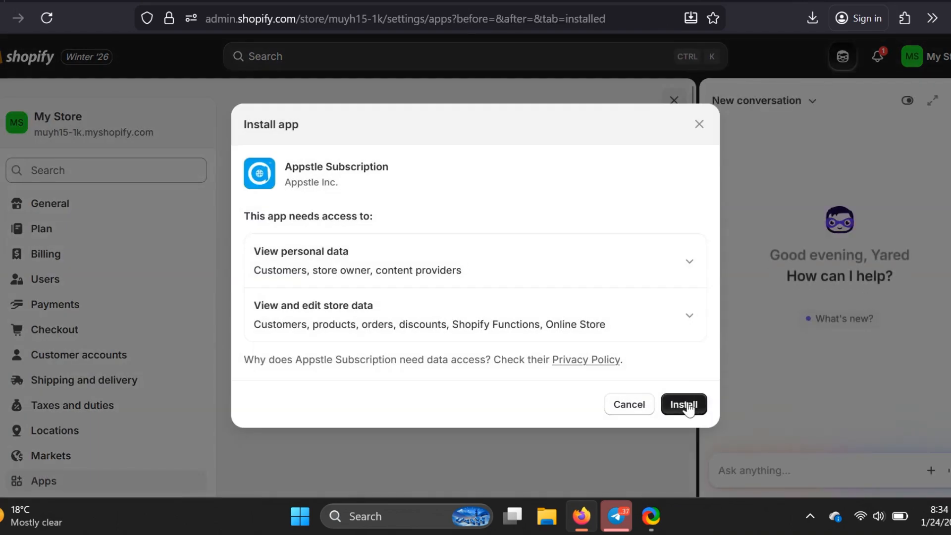
pyautogui.click(686, 405)
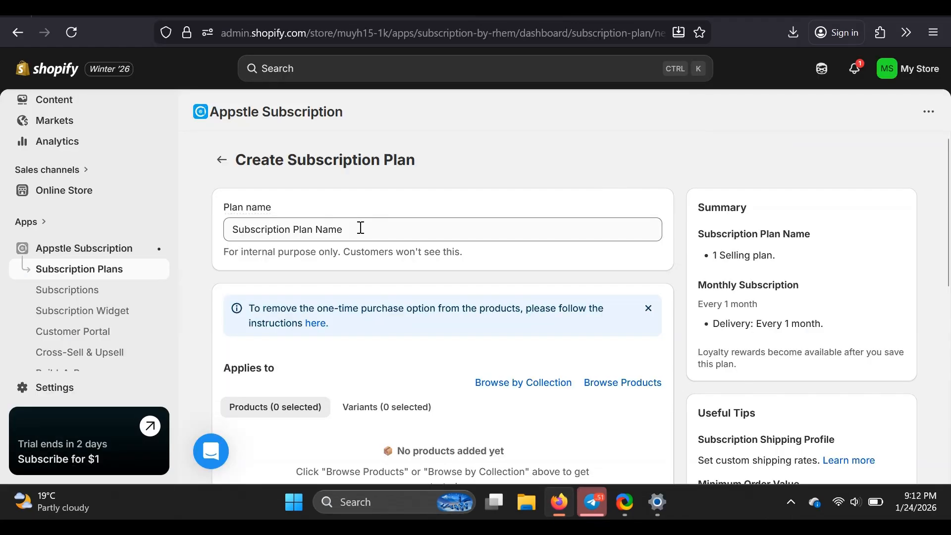
# Name the new subscription plan "book subscription"
pyautogui.tripleClick(361, 228)
pyautogui.press('BackSpace')
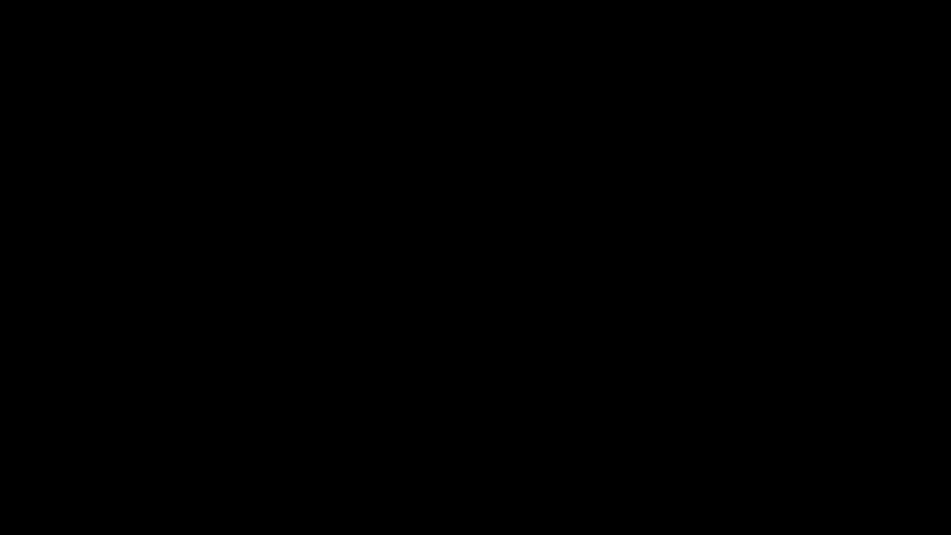
pyautogui.write('book')
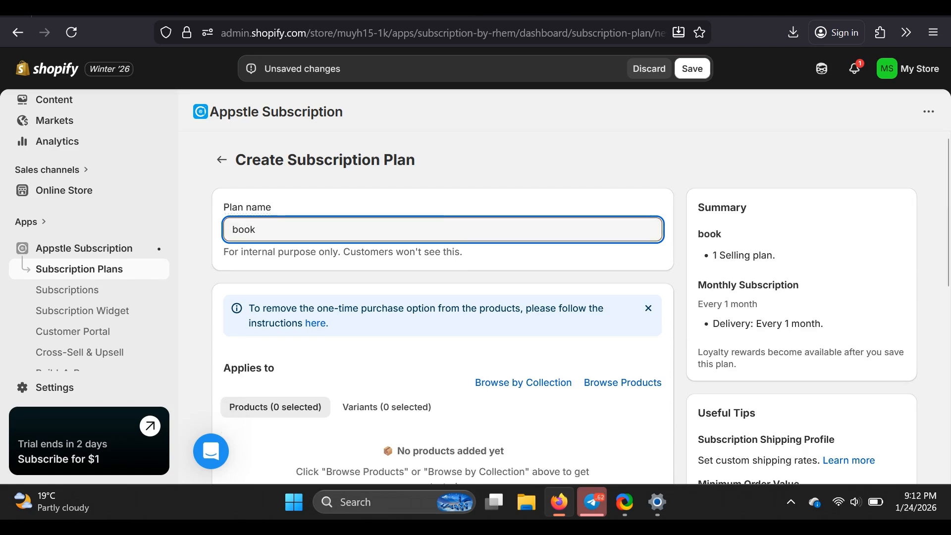
pyautogui.write(' subscri')
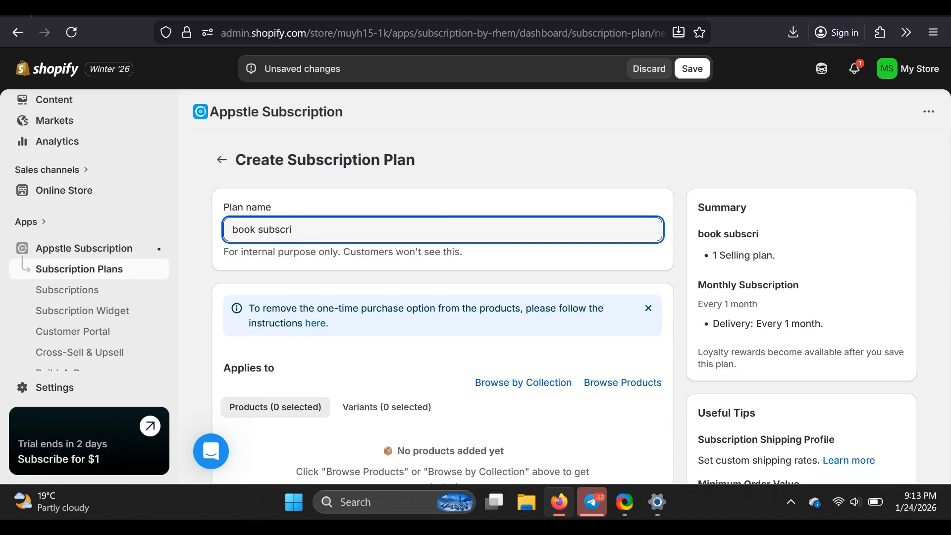
pyautogui.write('ption')
pyautogui.click(526, 260)
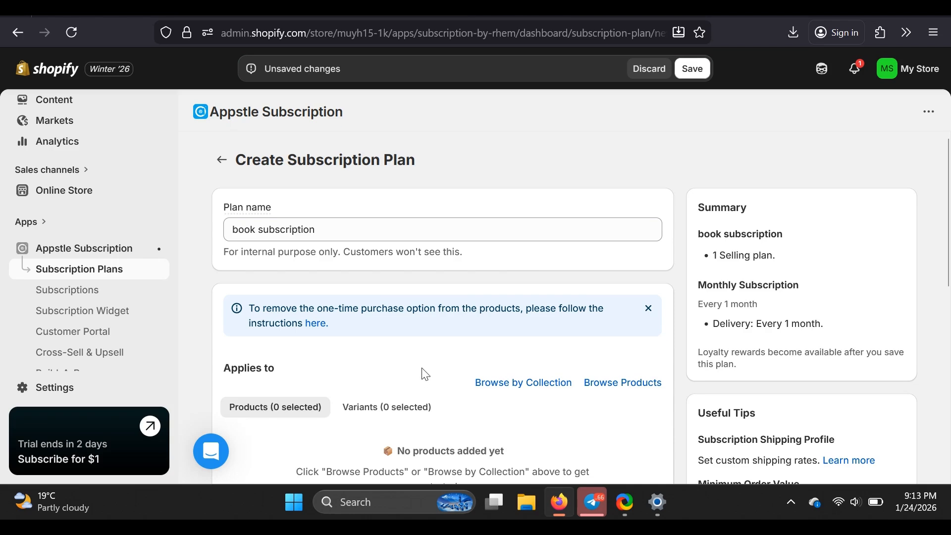
# Look at the product picker and the collection picker under Applies to, closing each without adding anything
pyautogui.click(640, 395)
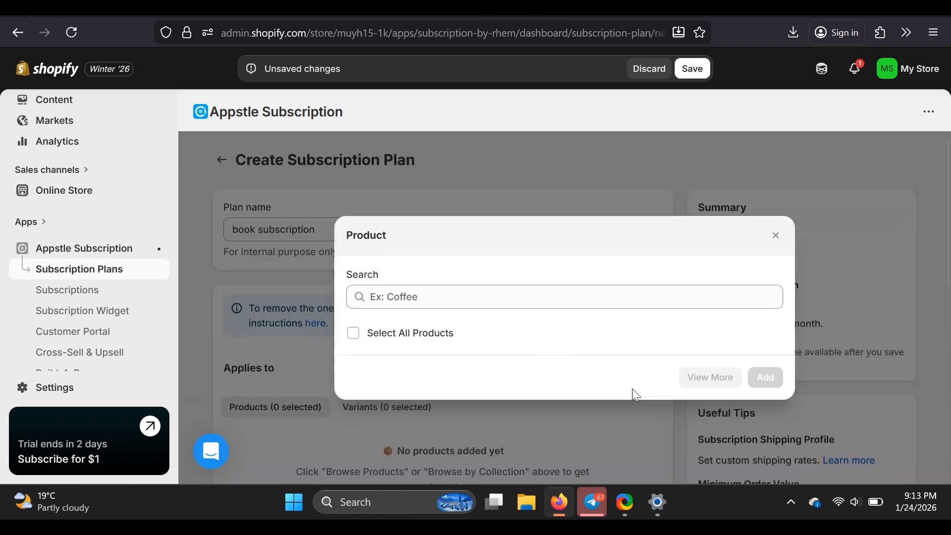
pyautogui.click(776, 237)
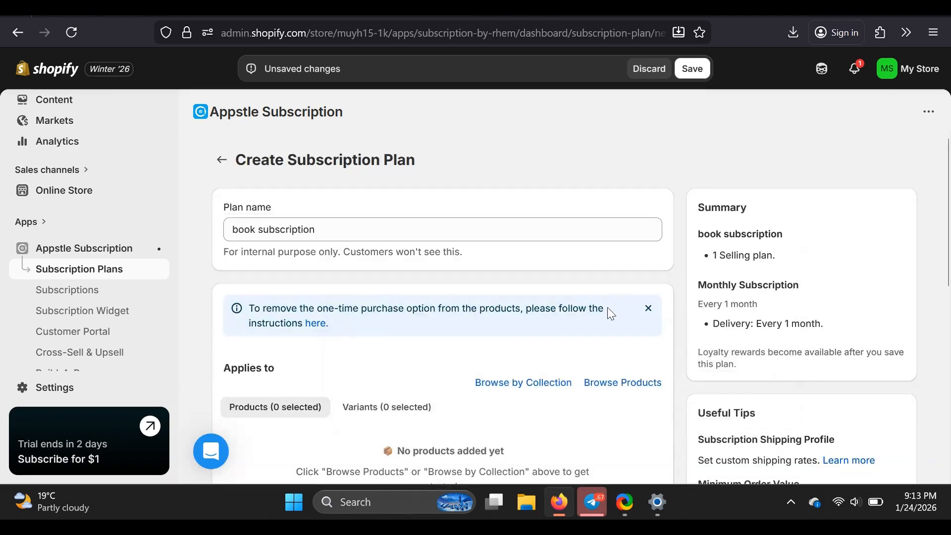
pyautogui.click(547, 381)
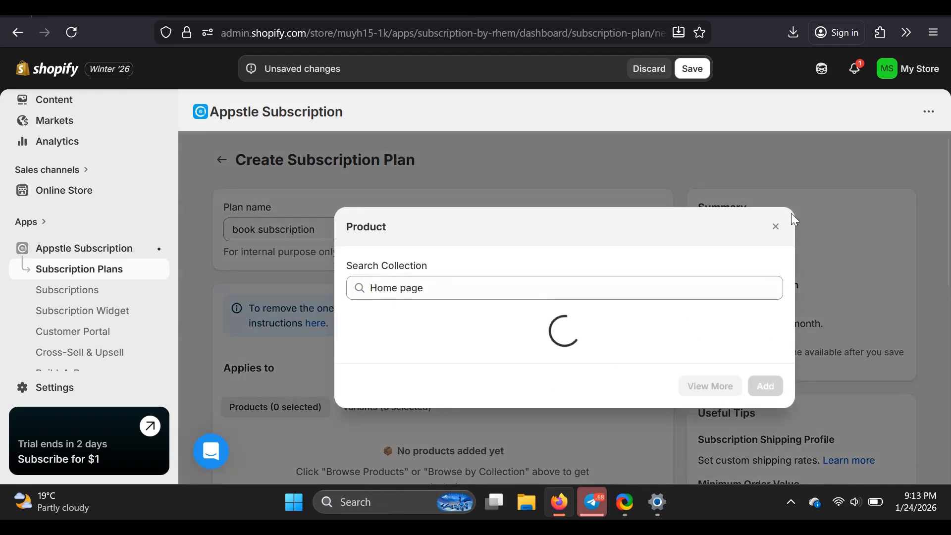
pyautogui.click(776, 227)
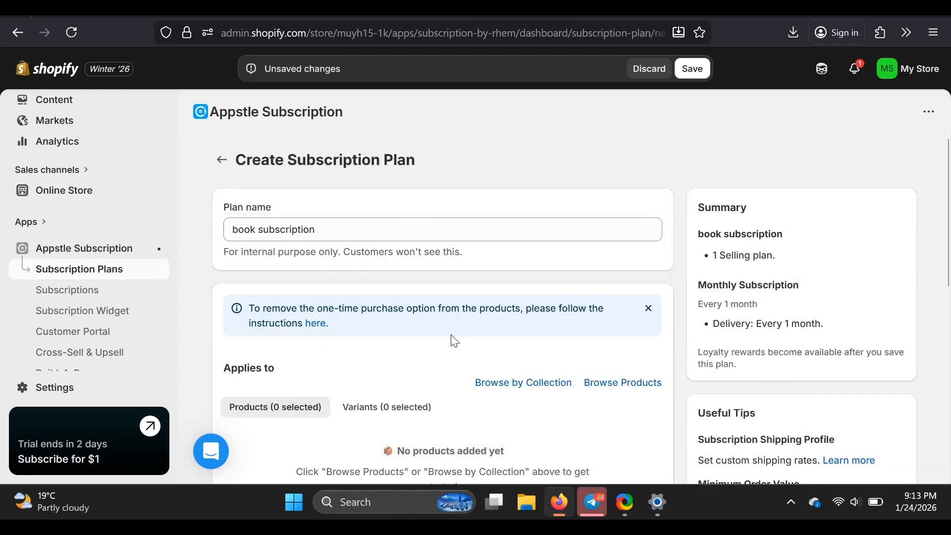
# Open the plan's Monthly Subscription selling plan for editing
pyautogui.scroll(-1, 453, 341)
pyautogui.scroll(-1, 454, 340)
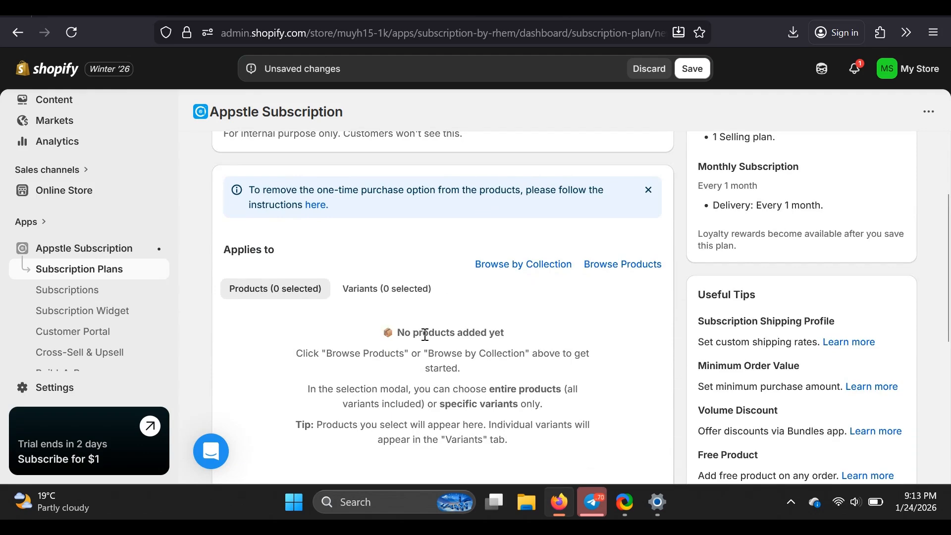
pyautogui.scroll(1, 358, 317)
pyautogui.scroll(-5, 359, 318)
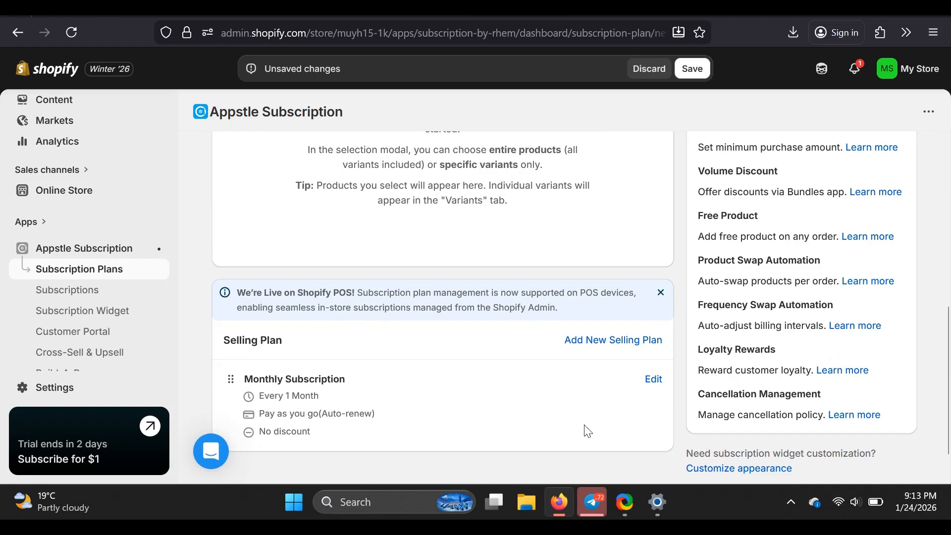
pyautogui.click(654, 381)
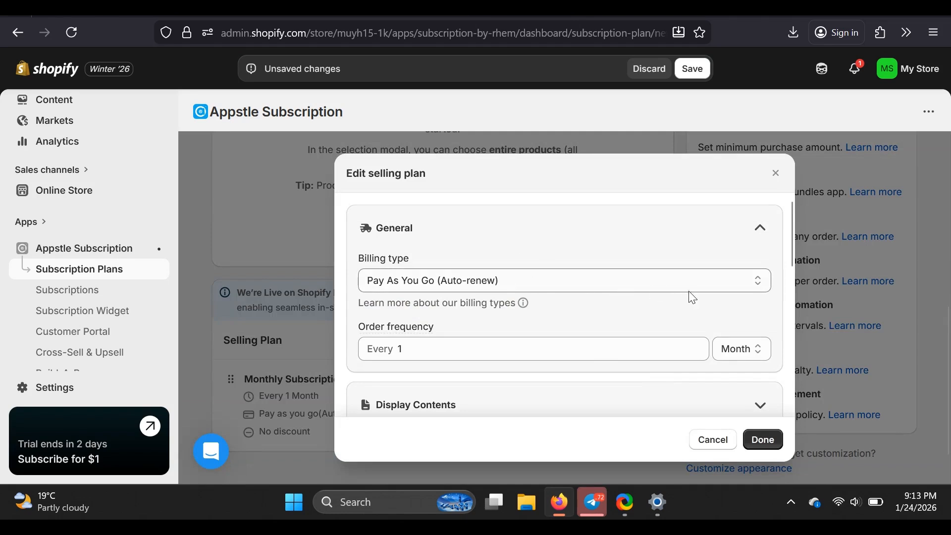
# Review the available billing types and order frequency units in the selling plan's General section
pyautogui.click(757, 282)
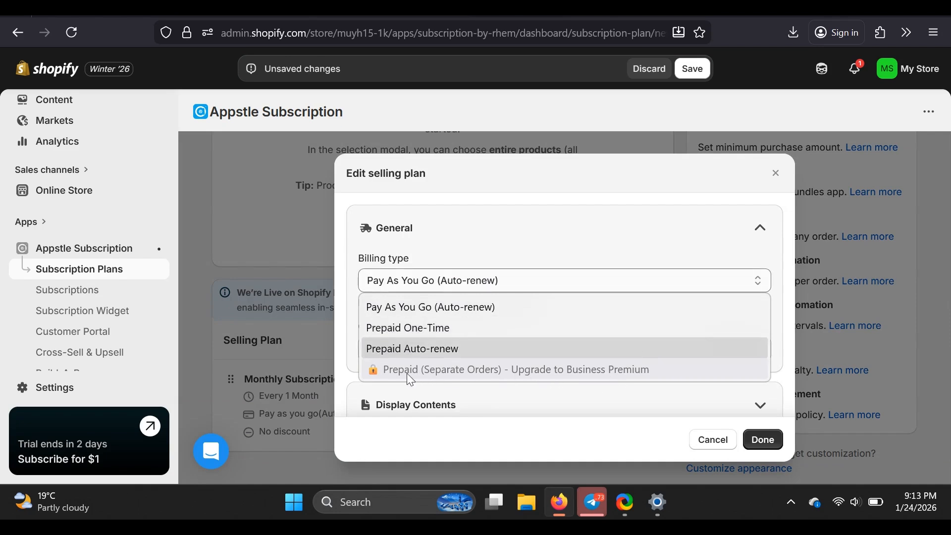
pyautogui.click(745, 281)
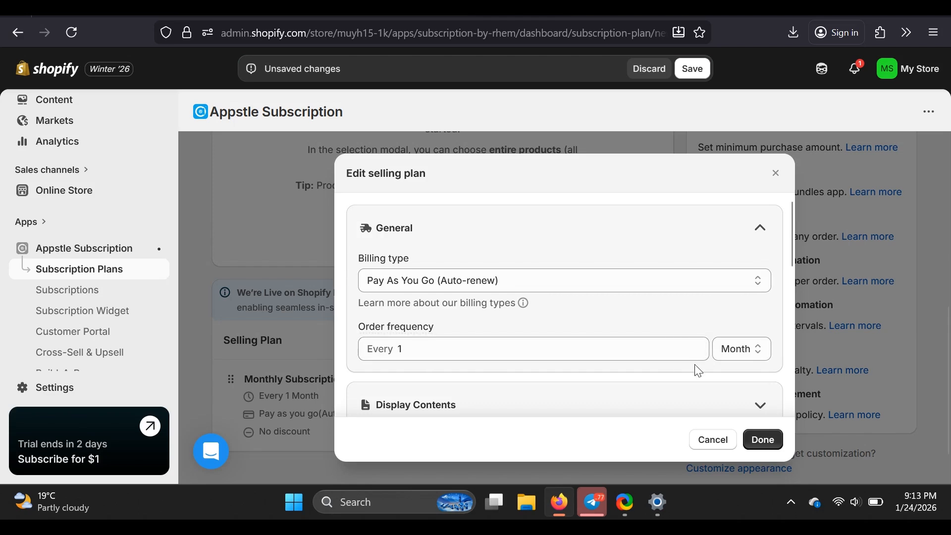
pyautogui.click(758, 353)
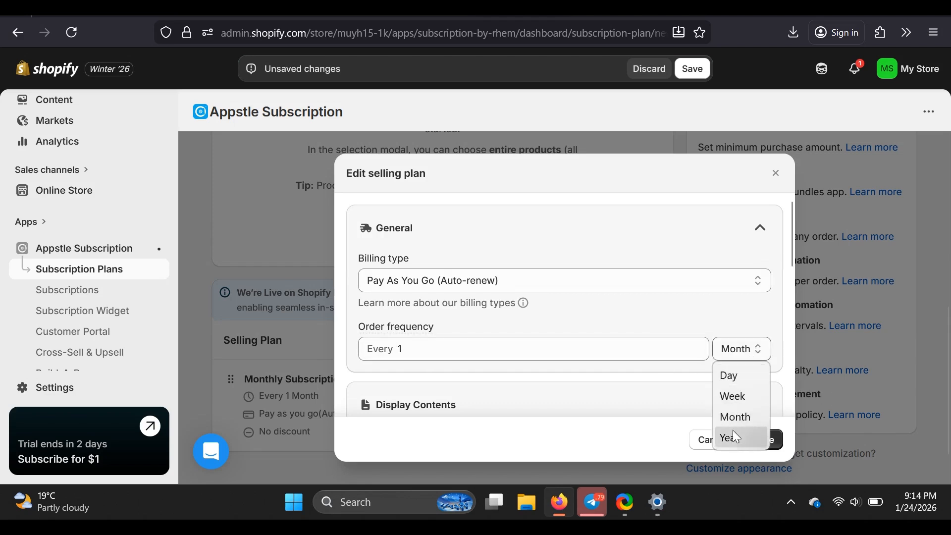
pyautogui.click(778, 355)
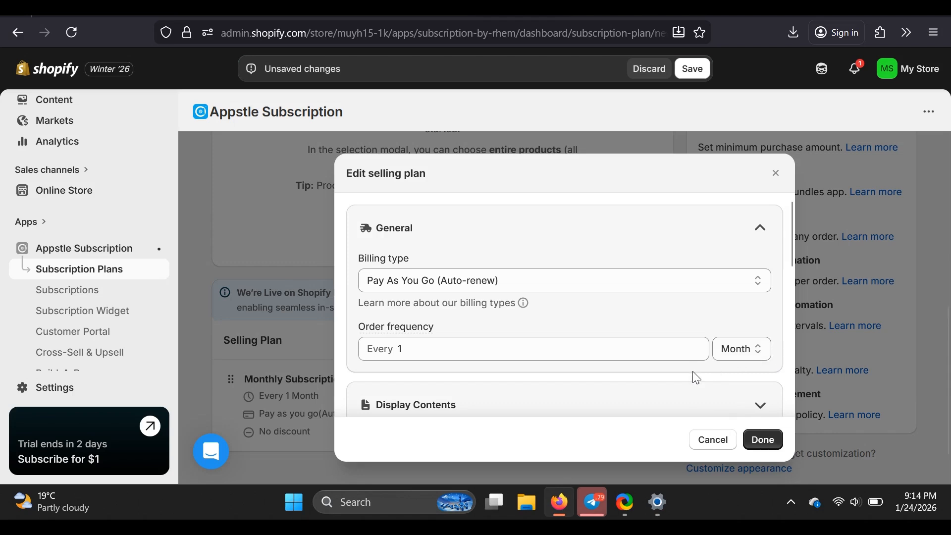
# Review the selling plan's Display Contents settings, including the description editor offered by Show Description
pyautogui.scroll(-1, 693, 372)
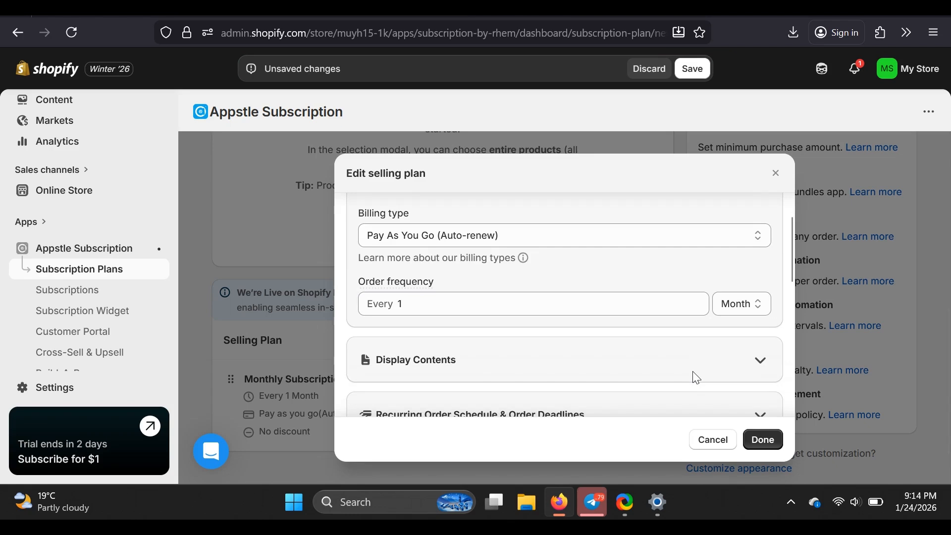
pyautogui.click(650, 359)
pyautogui.click(590, 357)
pyautogui.click(649, 354)
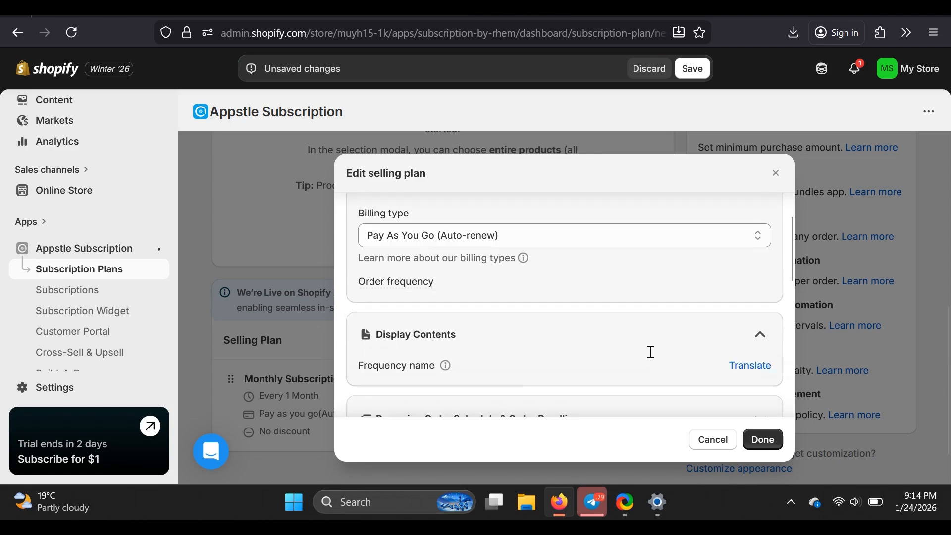
pyautogui.scroll(-2, 558, 324)
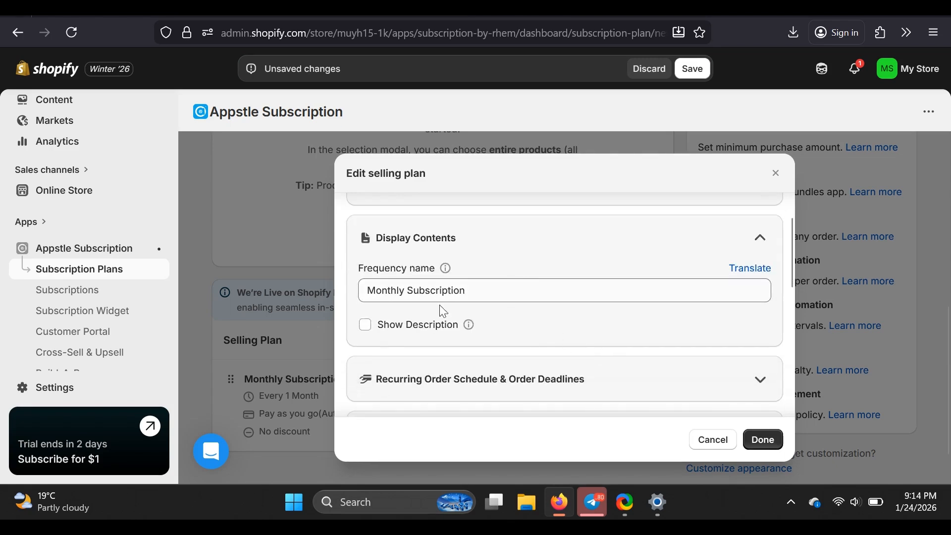
pyautogui.click(363, 328)
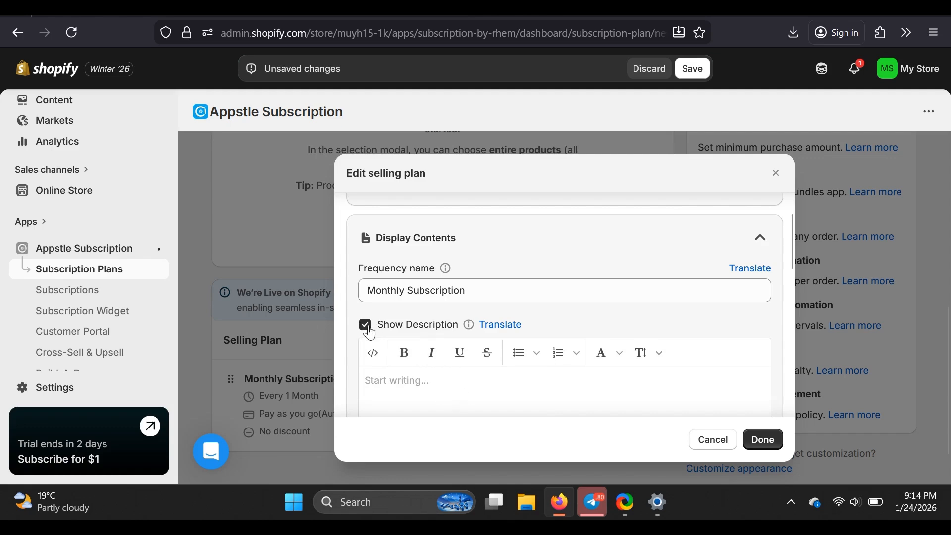
pyautogui.click(365, 325)
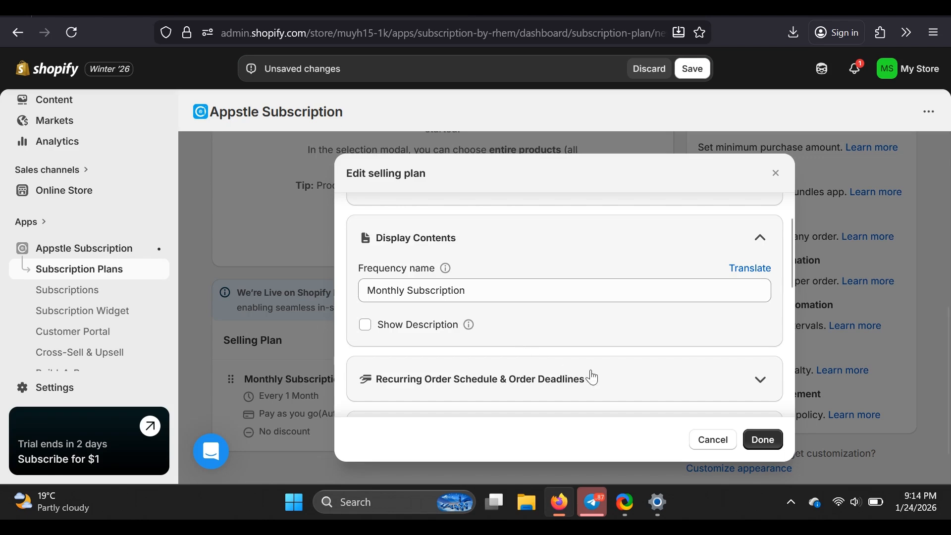
# Enable a discount in the Monthly Subscription selling plan's Offer Incentives section and set it to 5 percent off
pyautogui.scroll(-2, 590, 376)
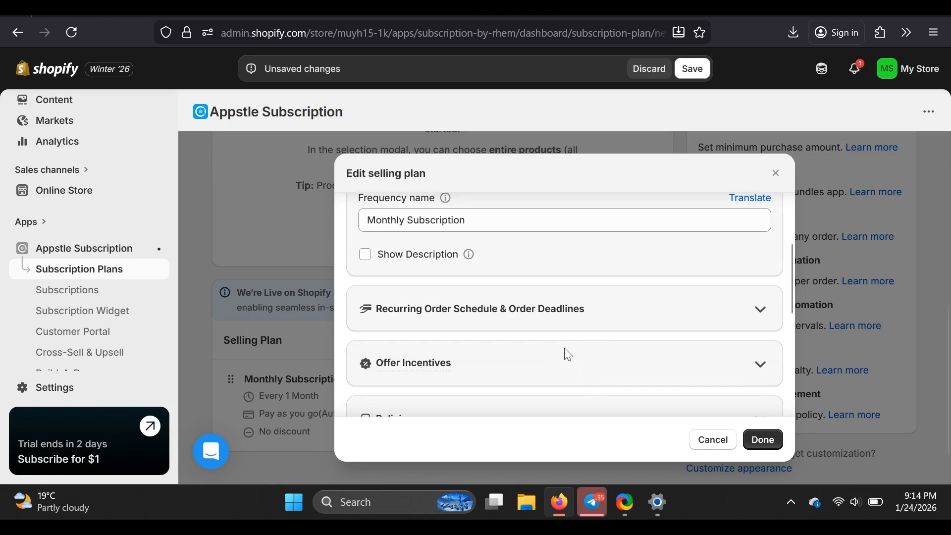
pyautogui.scroll(-3, 574, 351)
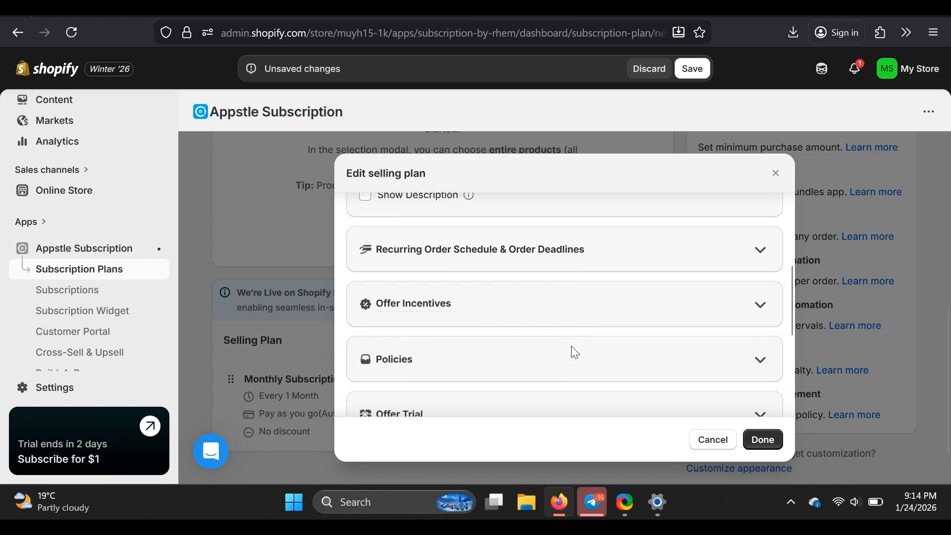
pyautogui.scroll(-1, 575, 353)
pyautogui.scroll(3, 575, 353)
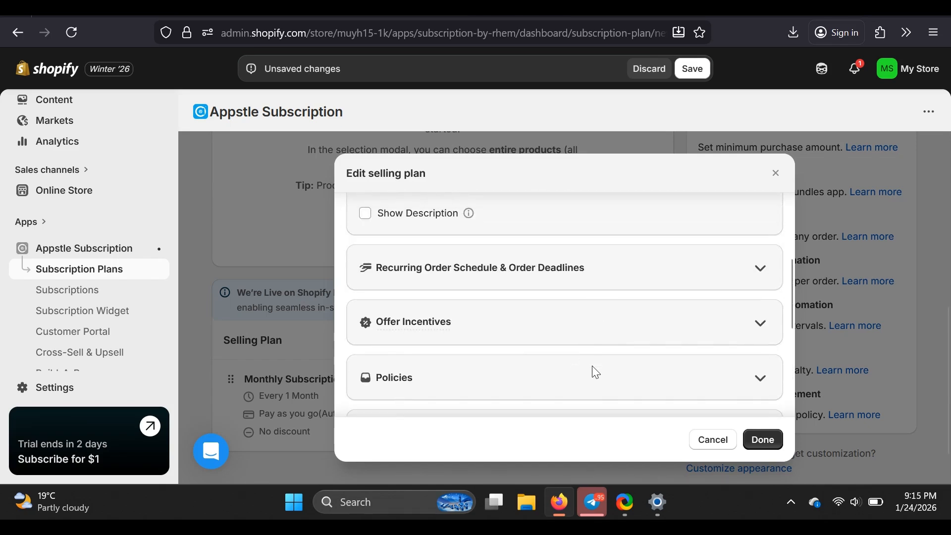
pyautogui.scroll(1, 544, 356)
pyautogui.click(473, 342)
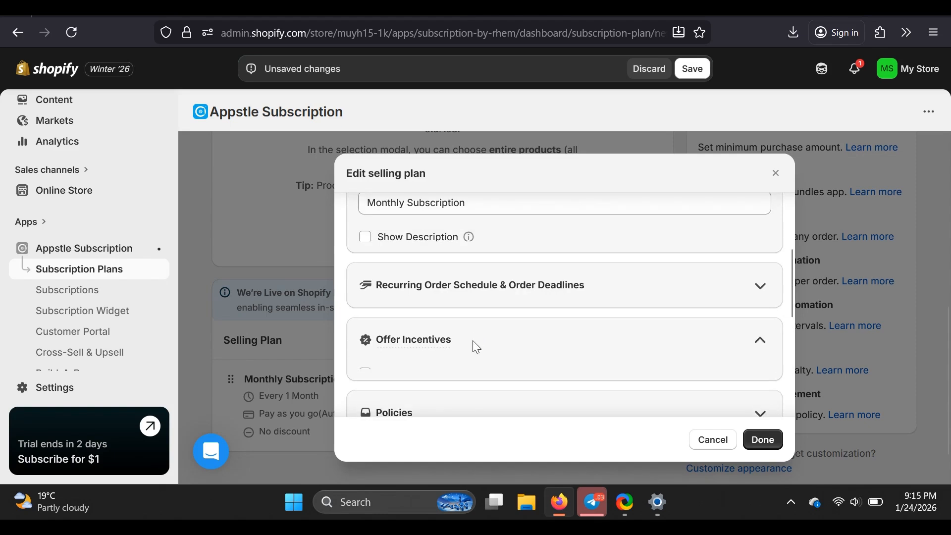
pyautogui.scroll(-2, 526, 371)
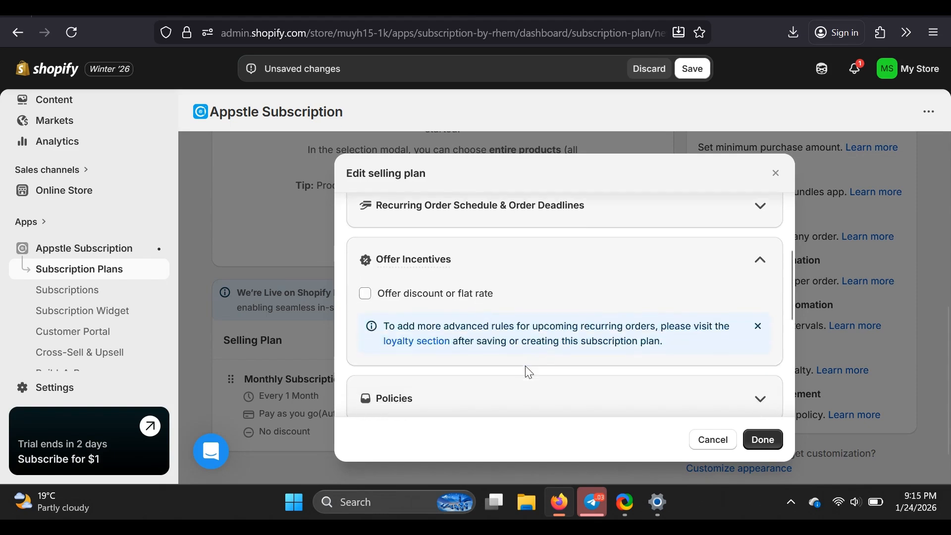
pyautogui.click(366, 295)
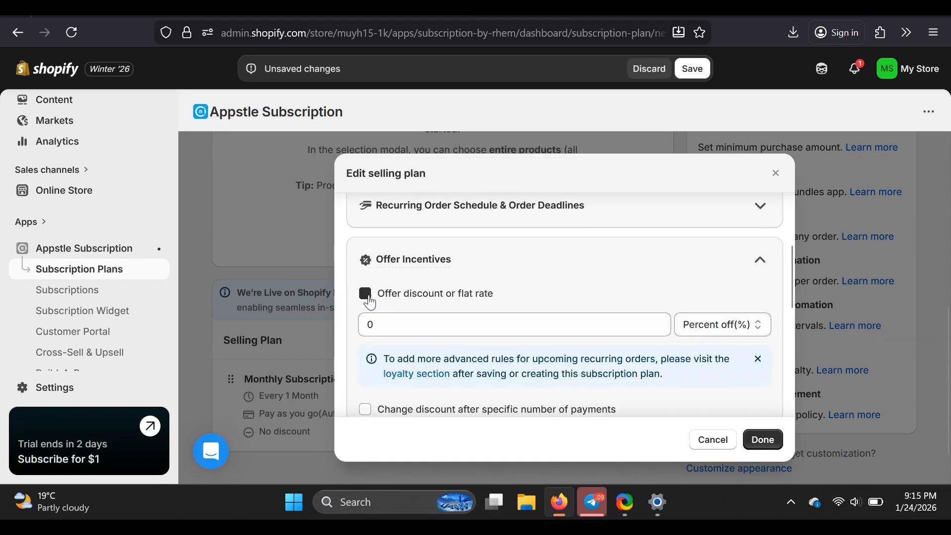
pyautogui.click(395, 325)
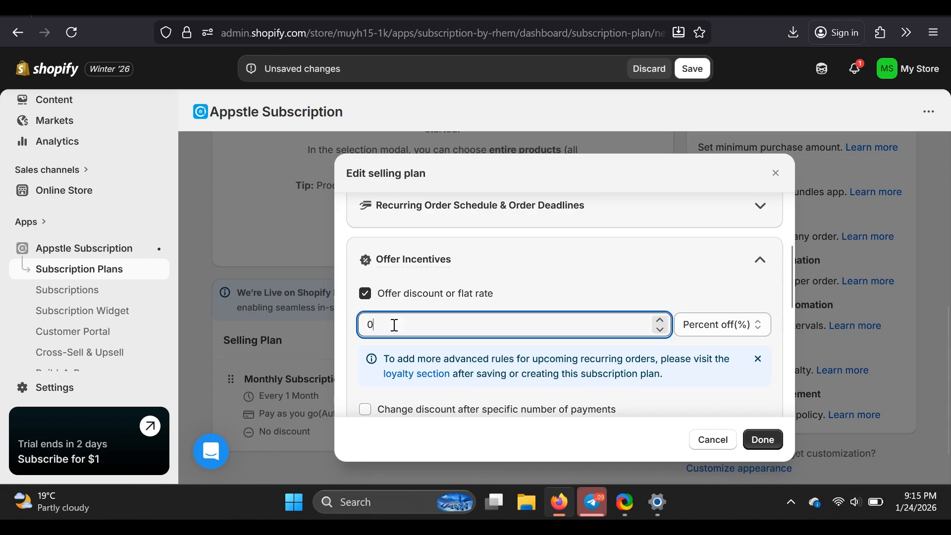
pyautogui.press('BackSpace')
pyautogui.write('5')
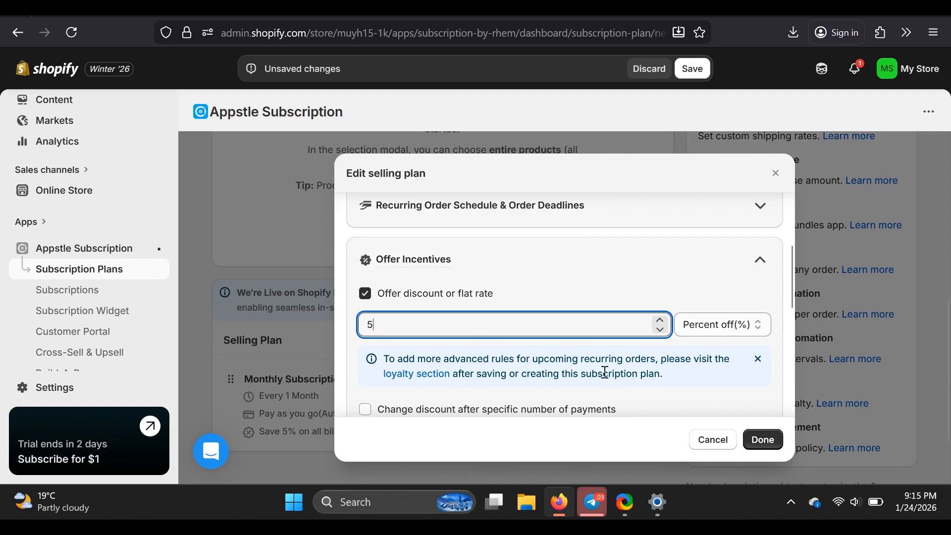
# Confirm the selling plan edits after checking the remaining sections, and save the subscription plan
pyautogui.scroll(-3, 604, 372)
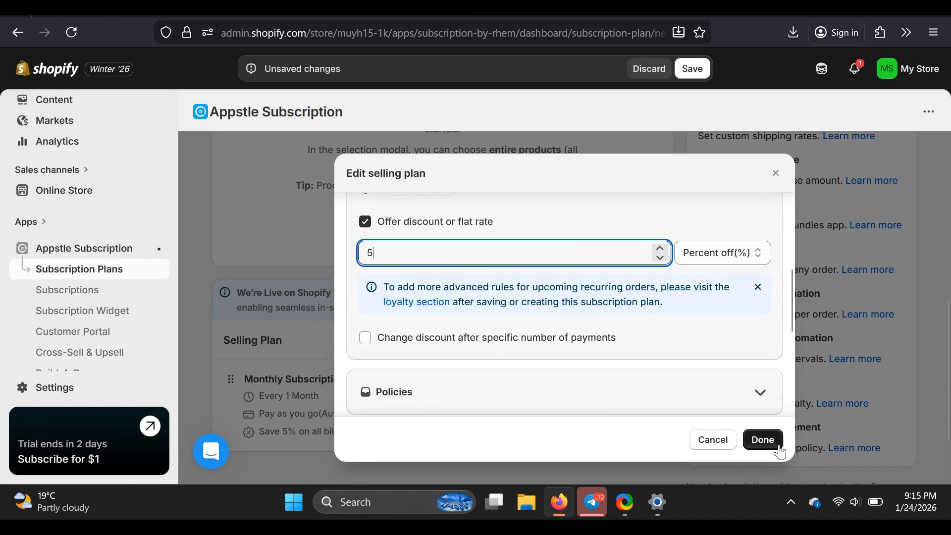
pyautogui.scroll(-1, 703, 359)
pyautogui.scroll(-5, 704, 360)
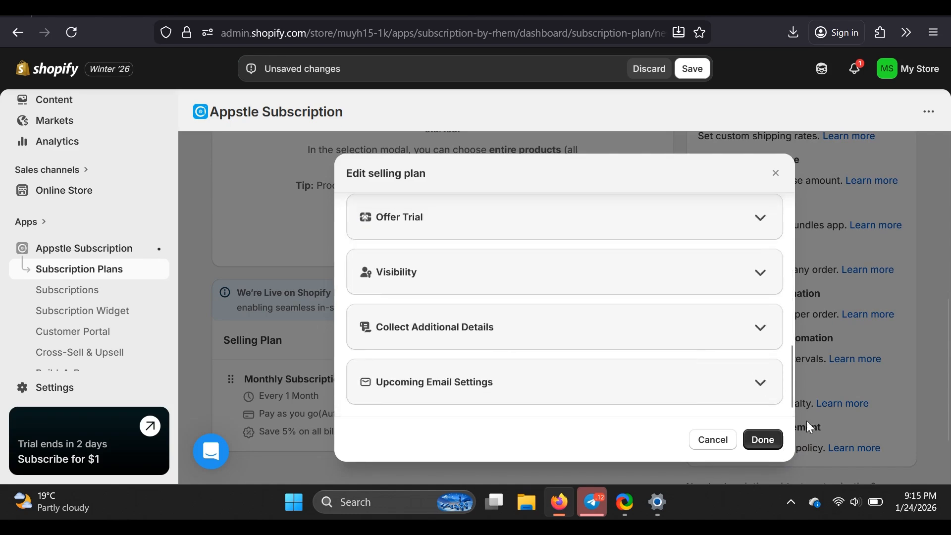
pyautogui.click(758, 441)
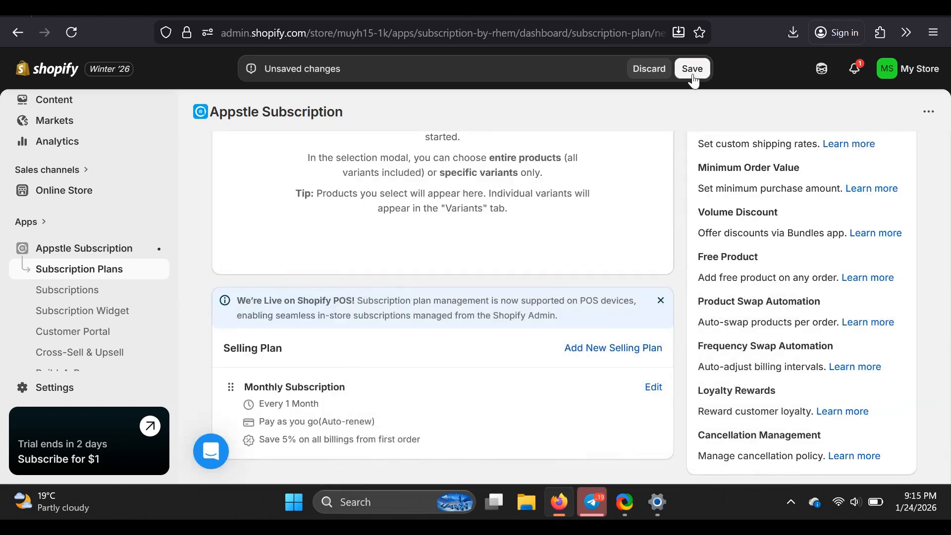
pyautogui.click(693, 68)
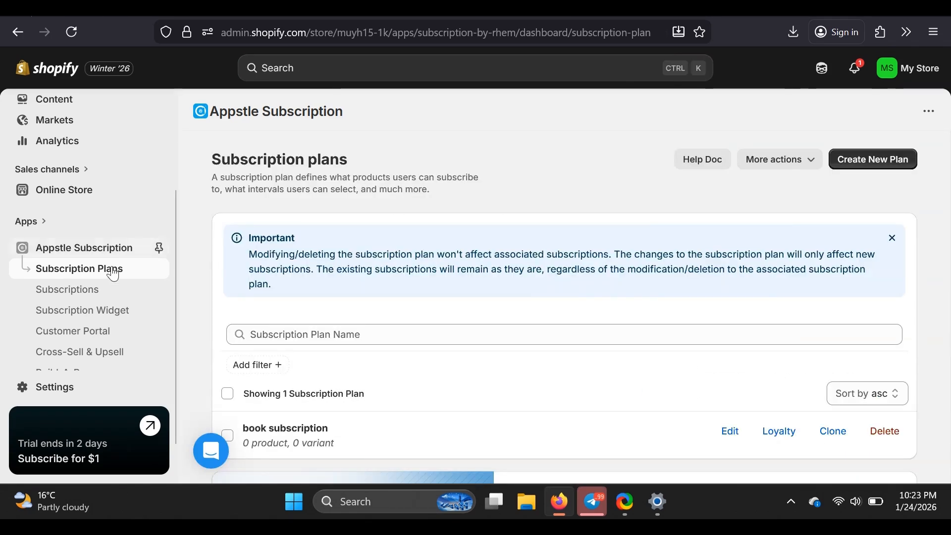
# Open the Subscription Widget settings and look through the available widget templates
pyautogui.click(102, 312)
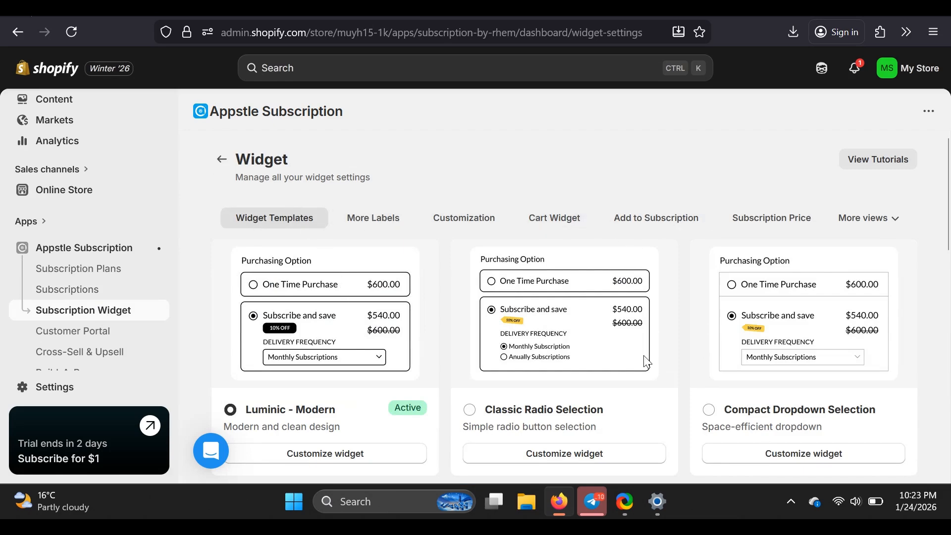
pyautogui.scroll(-2, 647, 360)
pyautogui.scroll(-9, 644, 356)
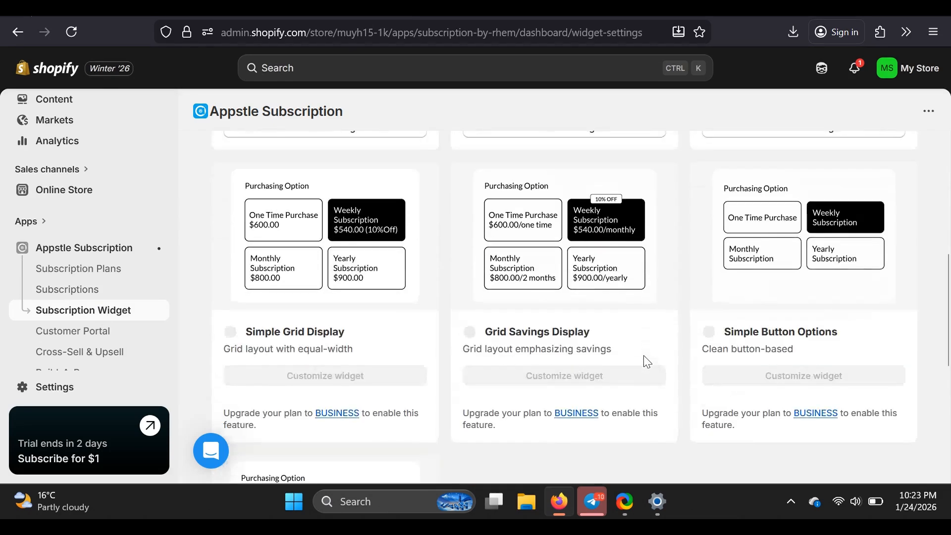
pyautogui.scroll(-3, 644, 357)
pyautogui.scroll(-2, 644, 357)
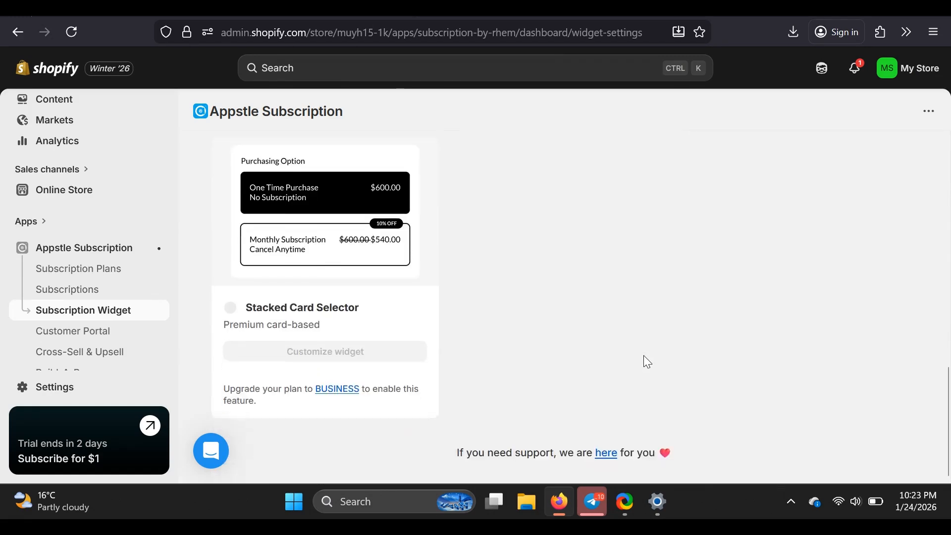
pyautogui.scroll(15, 644, 356)
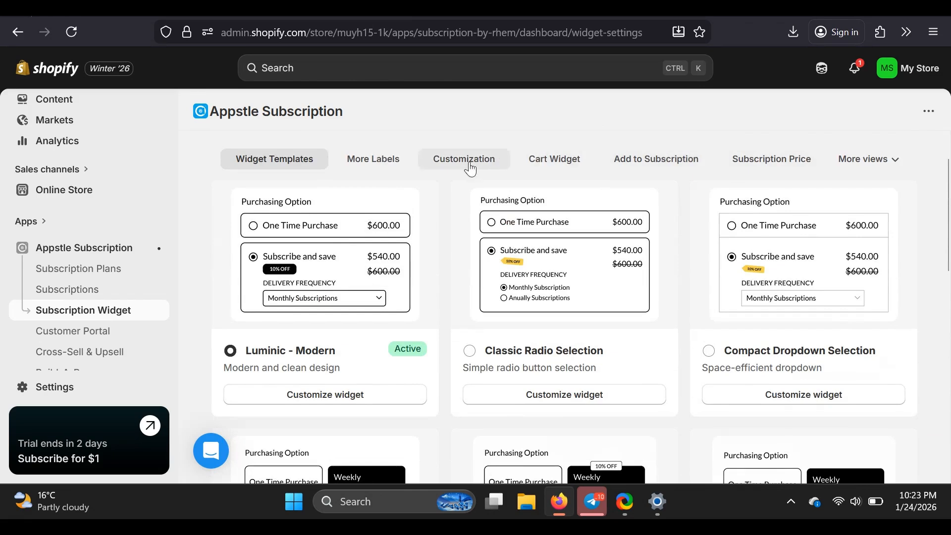
# Open the Customer Portal settings and review the Subscription Management labels, from Order Frequency through Skip and Queue
pyautogui.click(93, 339)
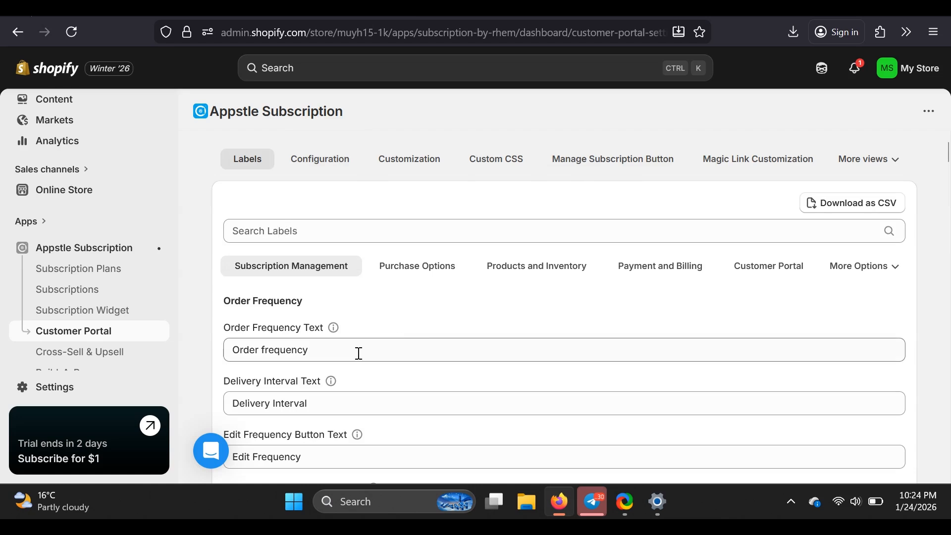
pyautogui.scroll(-3, 357, 353)
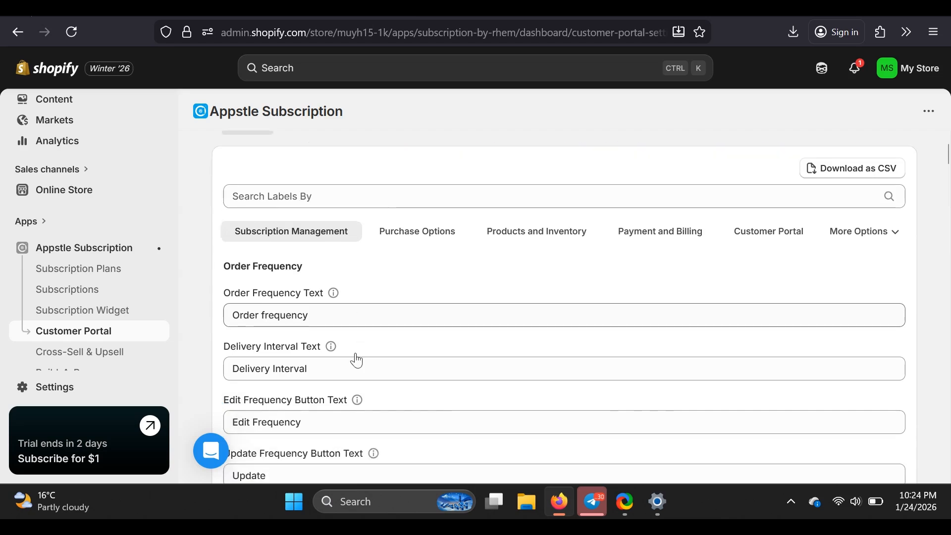
pyautogui.scroll(-1, 357, 356)
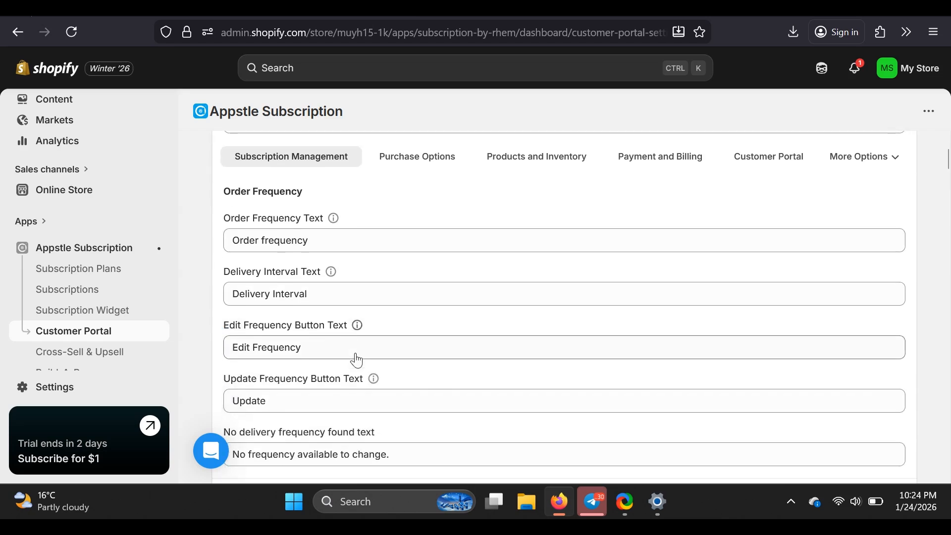
pyautogui.scroll(-1, 356, 353)
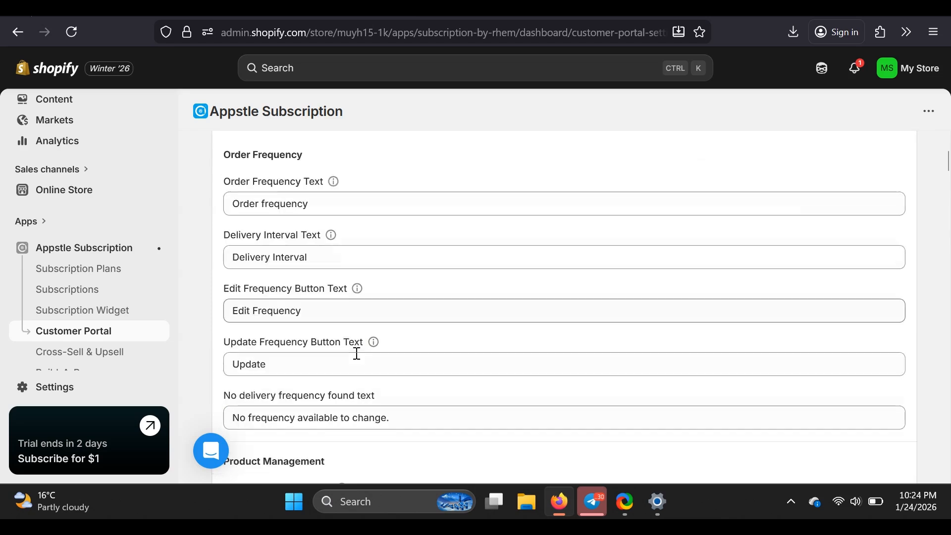
pyautogui.scroll(-2, 357, 353)
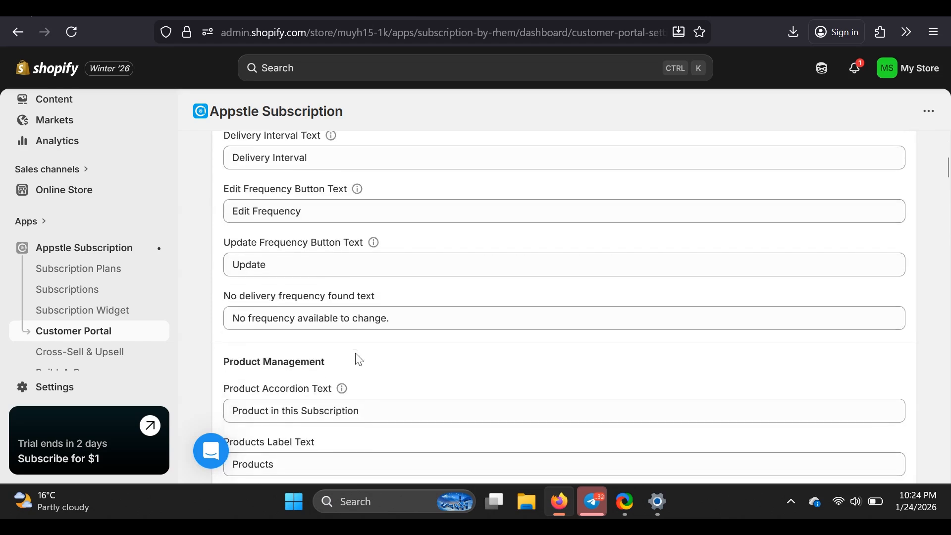
pyautogui.scroll(-3, 360, 360)
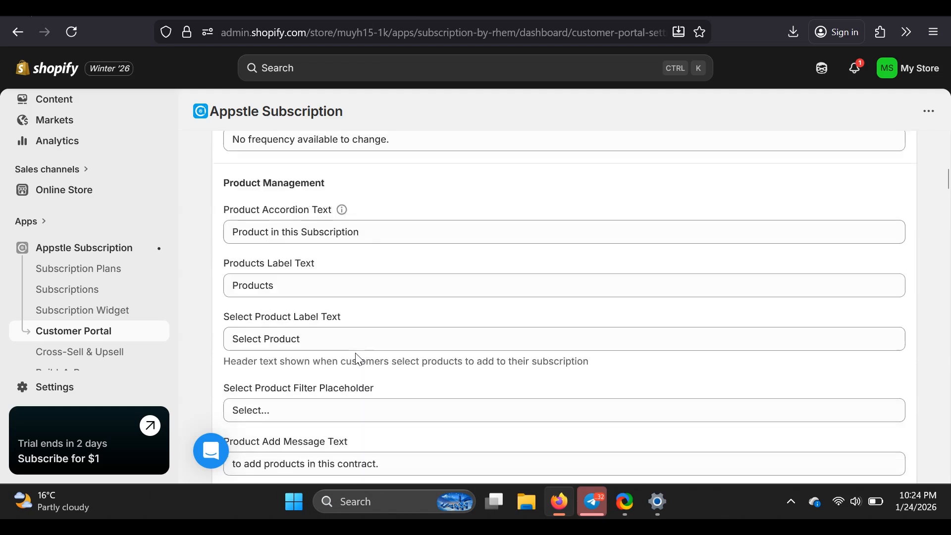
pyautogui.scroll(-2, 356, 353)
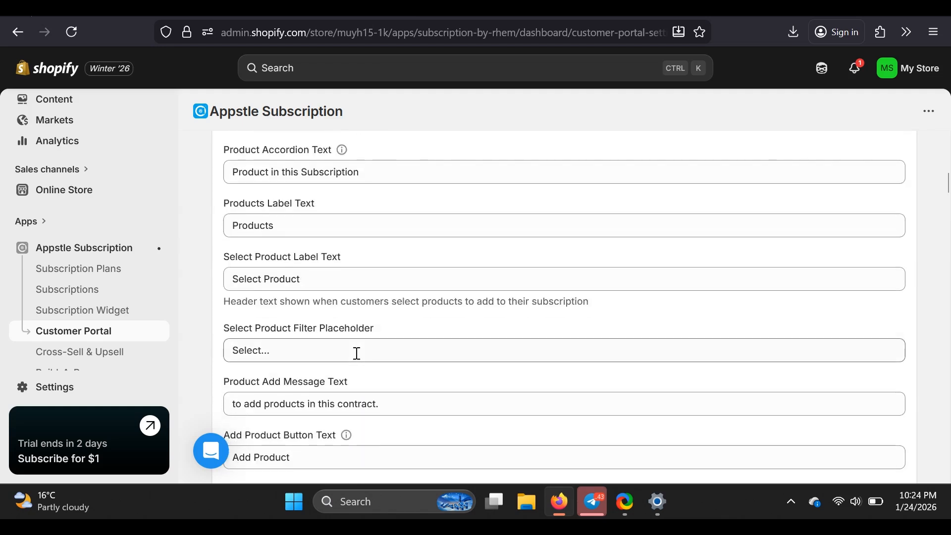
pyautogui.scroll(-1, 356, 353)
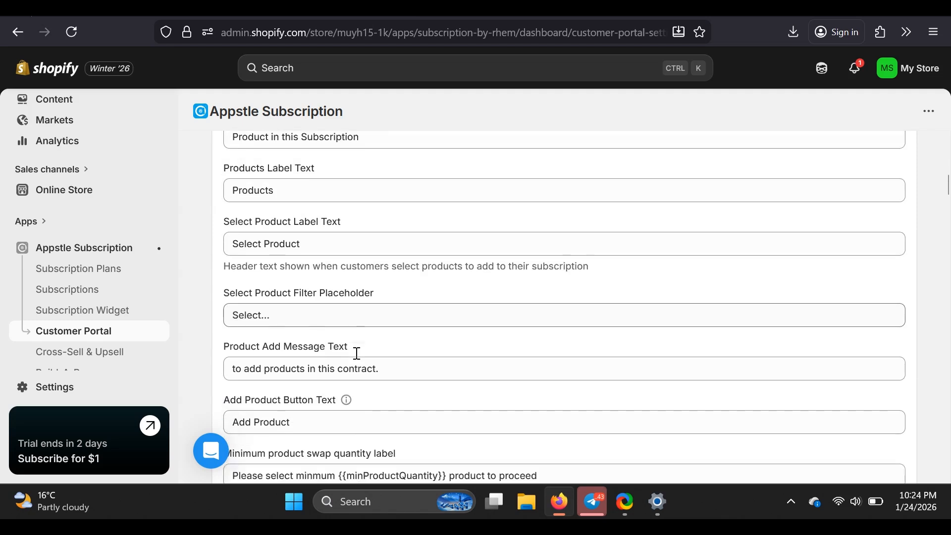
pyautogui.scroll(-2, 356, 353)
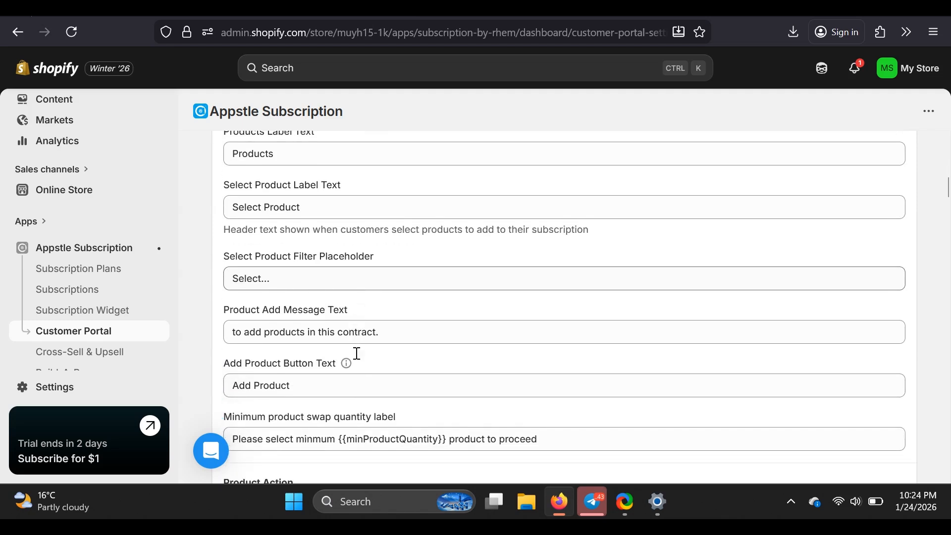
pyautogui.scroll(-5, 357, 353)
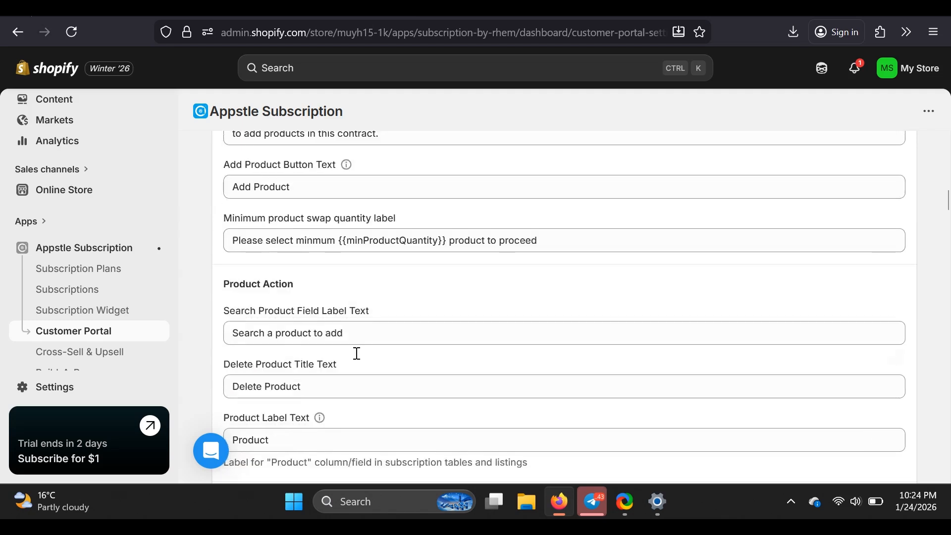
pyautogui.scroll(-1, 359, 359)
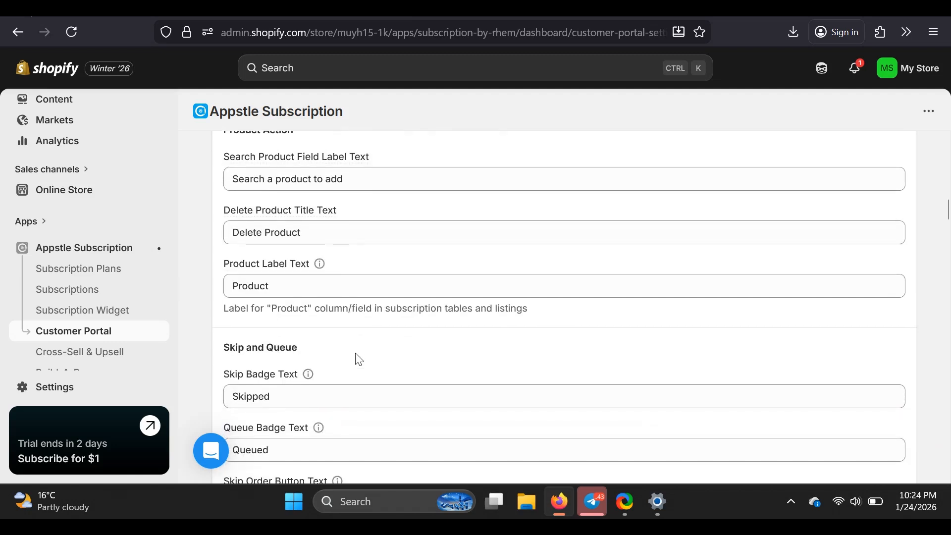
pyautogui.scroll(-1, 359, 359)
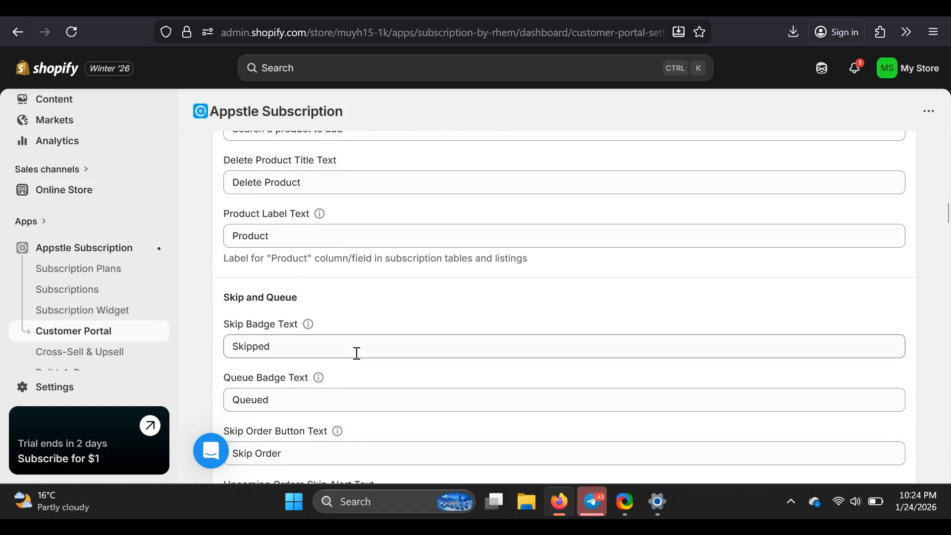
pyautogui.scroll(20, 357, 353)
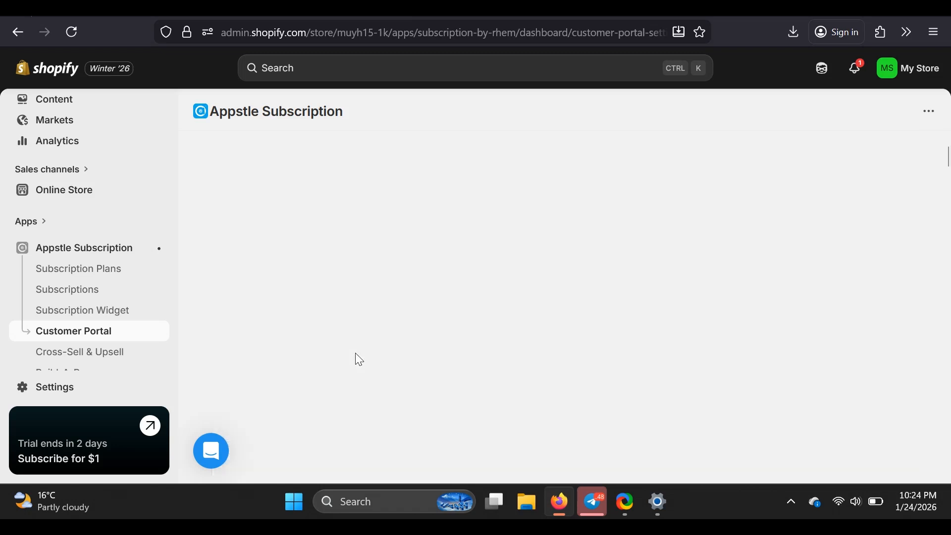
pyautogui.scroll(-1, 356, 354)
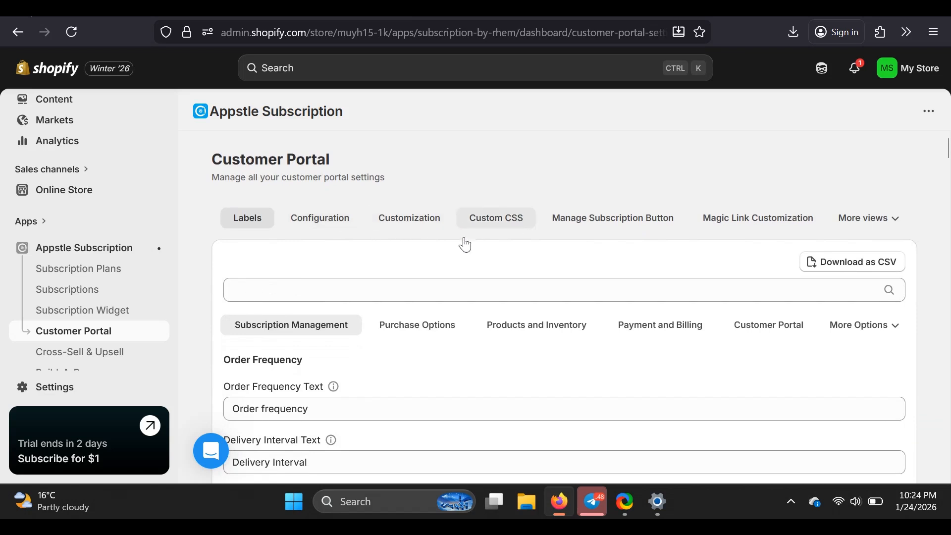
# Open Appstle's Analytics page and review the Overview metrics for orders, subscriptions and lifetime revenue
pyautogui.scroll(-3, 129, 333)
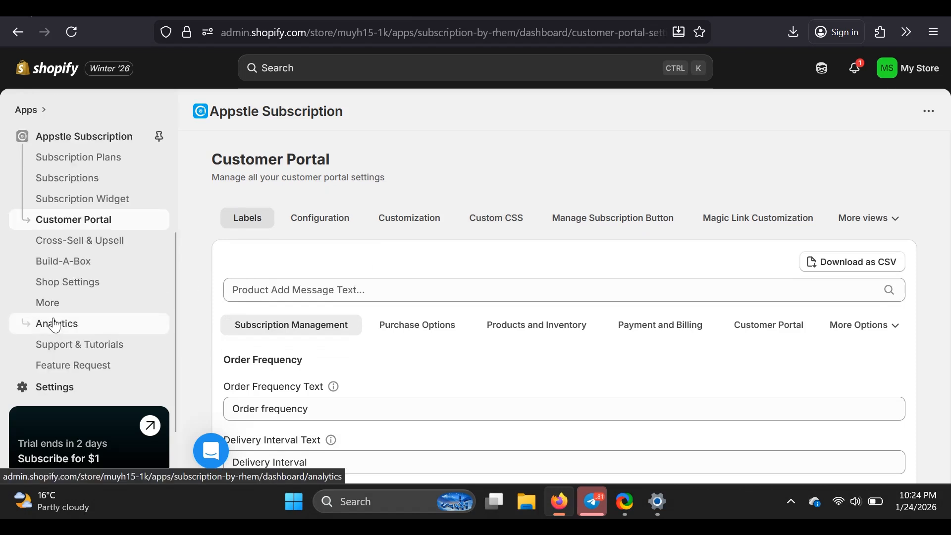
pyautogui.click(55, 325)
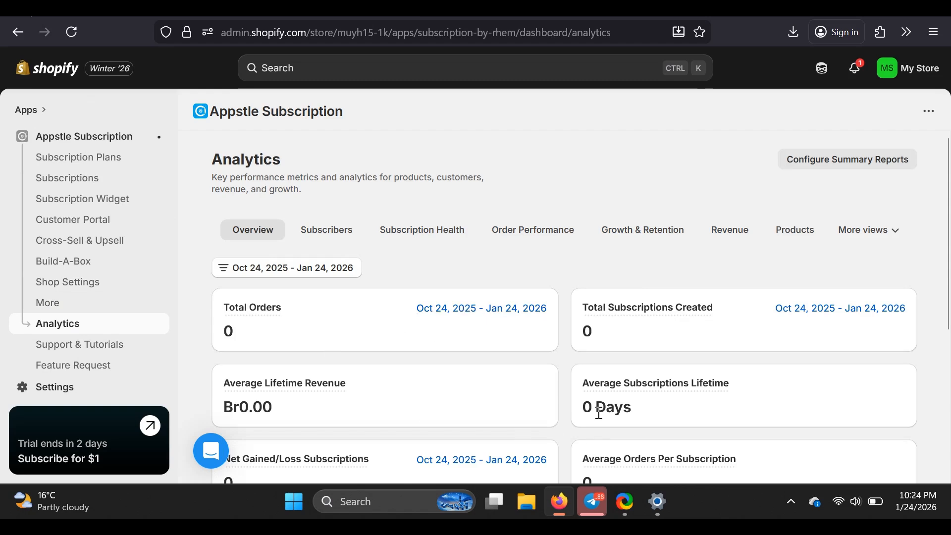
pyautogui.moveTo(599, 384)
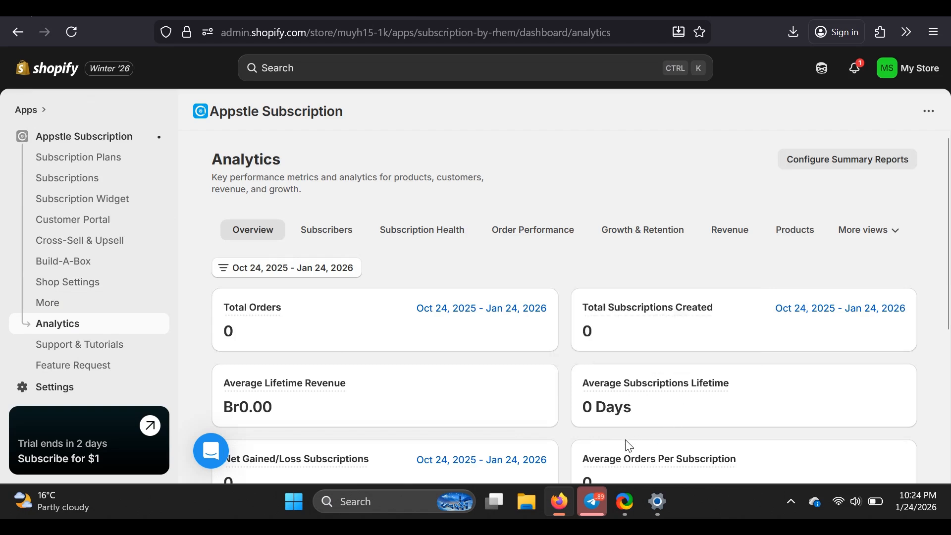
pyautogui.scroll(-3, 628, 445)
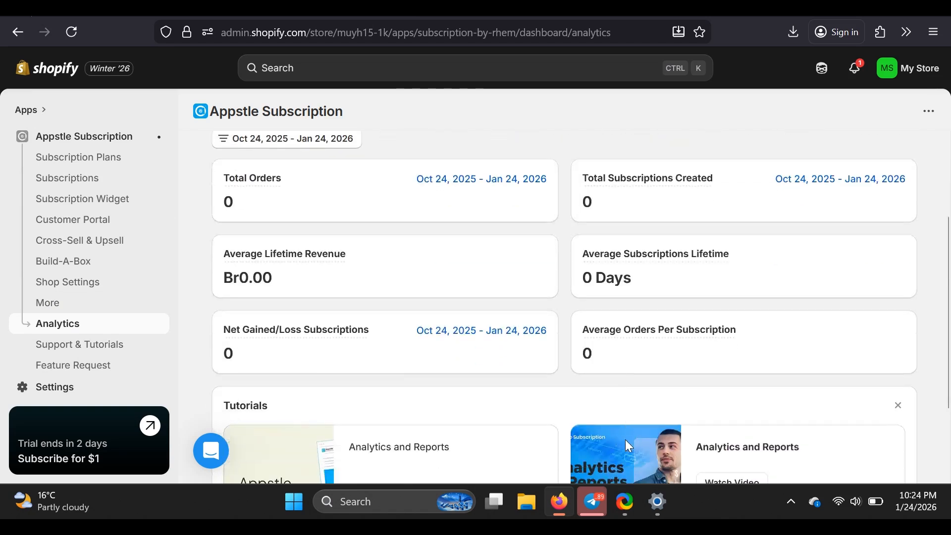
pyautogui.scroll(-1, 626, 441)
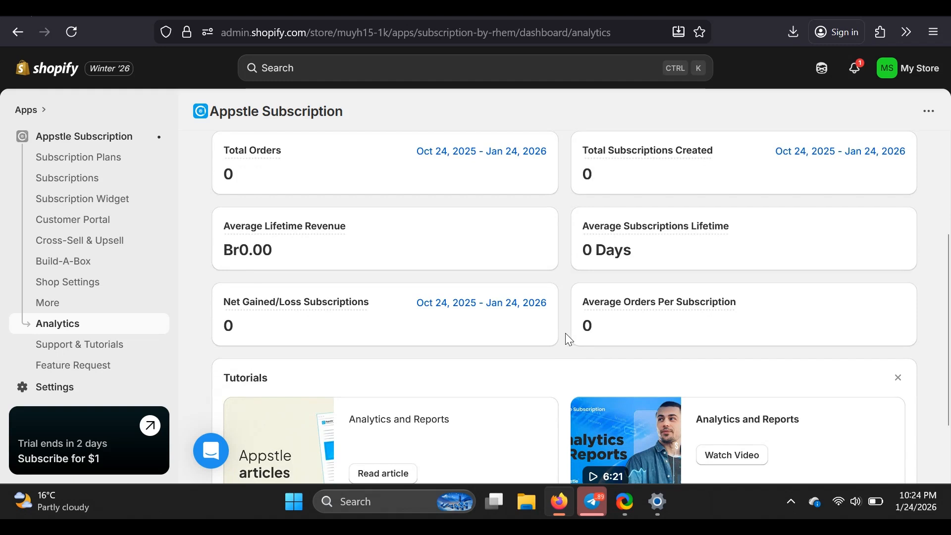
pyautogui.scroll(-2, 565, 333)
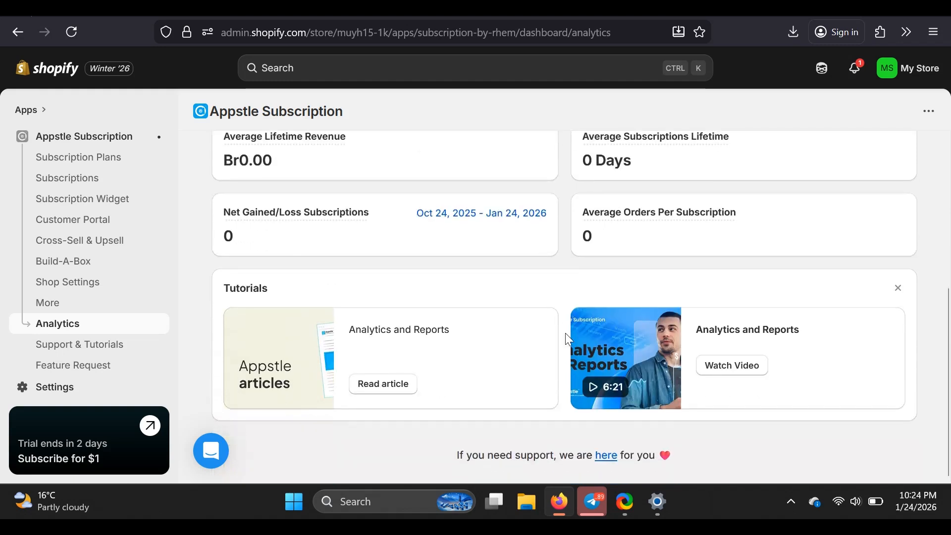